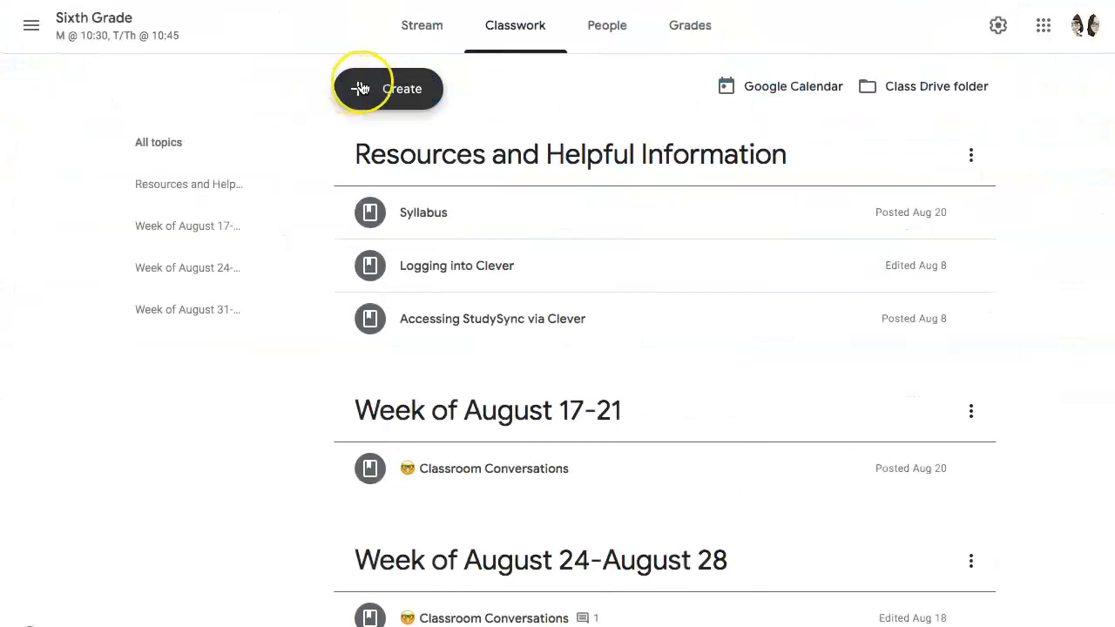
- Create an assignment titled "📚 Wednesday ELA Context Clues Practice" with instructions to complete the work in Adobe Acrobat for Google Drive, save it and turn it in
click(364, 88)
click(373, 138)
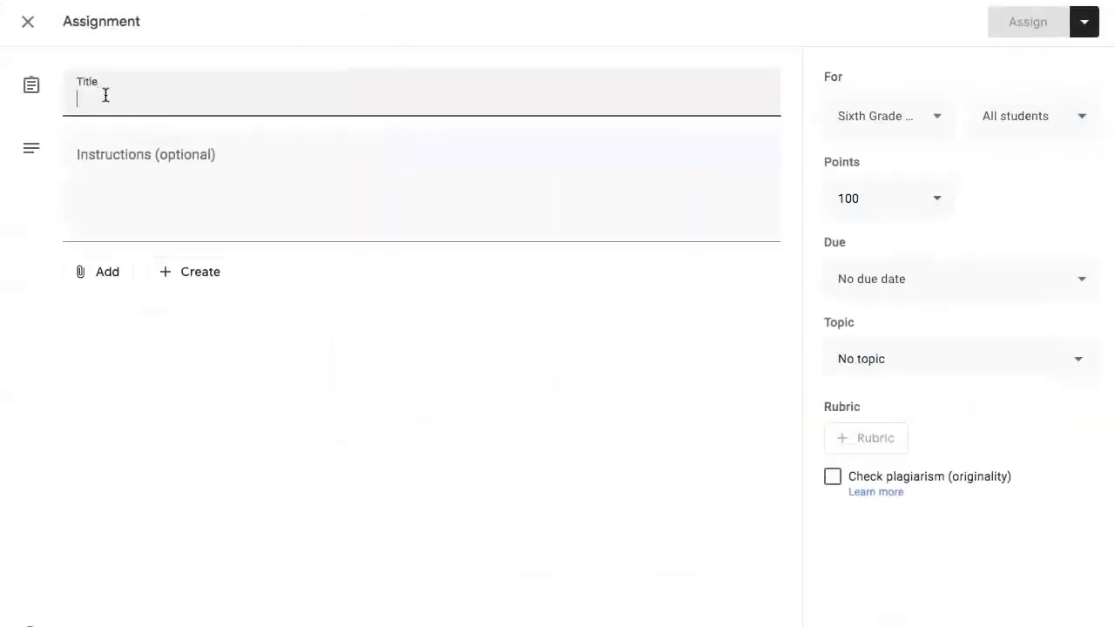
text(📚 Wednesday ELA Context Clues Practice)
click(104, 151)
text(Students, Please complete the attached assignment. Open your work using Adobe Acrobat for Google Drive Be sure you SAVE when you complete the work in Adobe Acrobat for Google Drive When you have completed the assignment, turn in your work via the Turn it in Button on the right. Have a great day!)
- Attach context-clues-1-1.pdf from Google Drive and set it to make a copy for each student
click(100, 314)
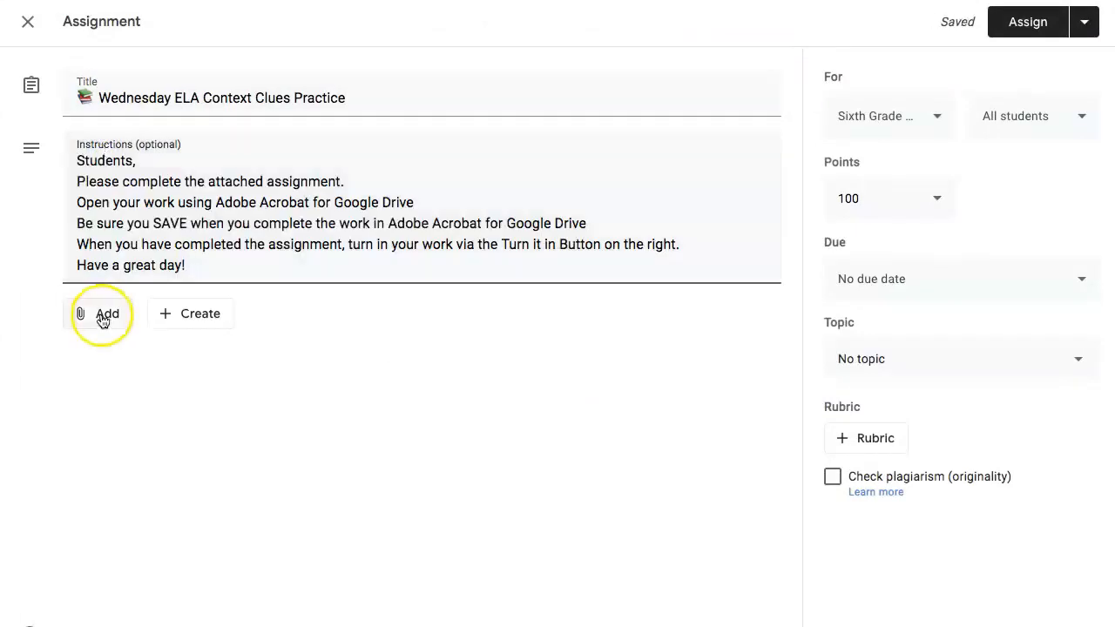
click(126, 352)
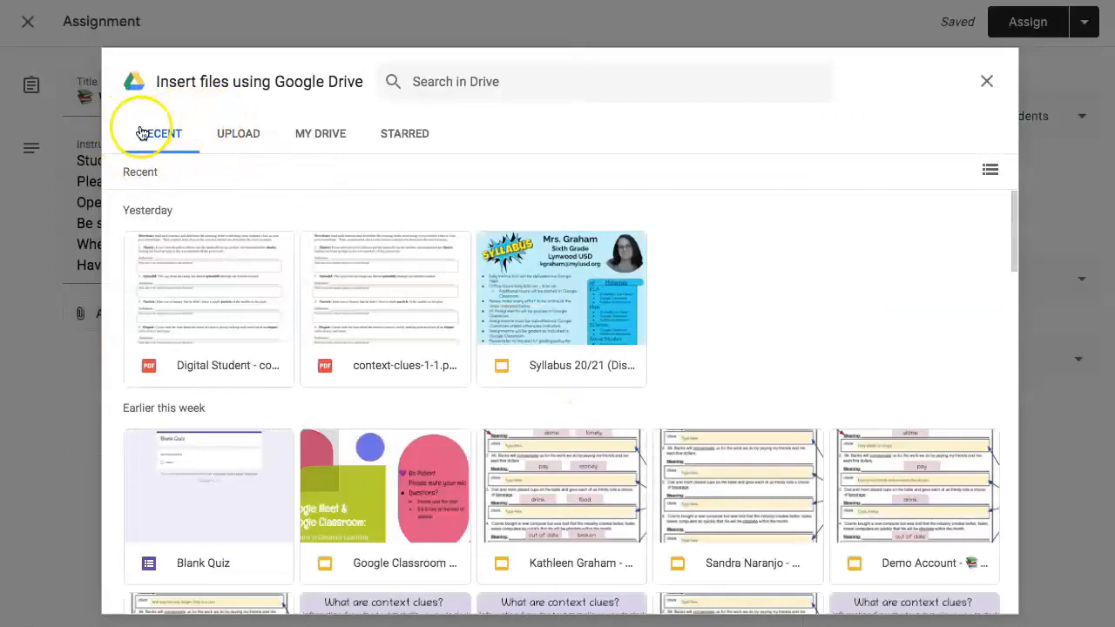
click(369, 303)
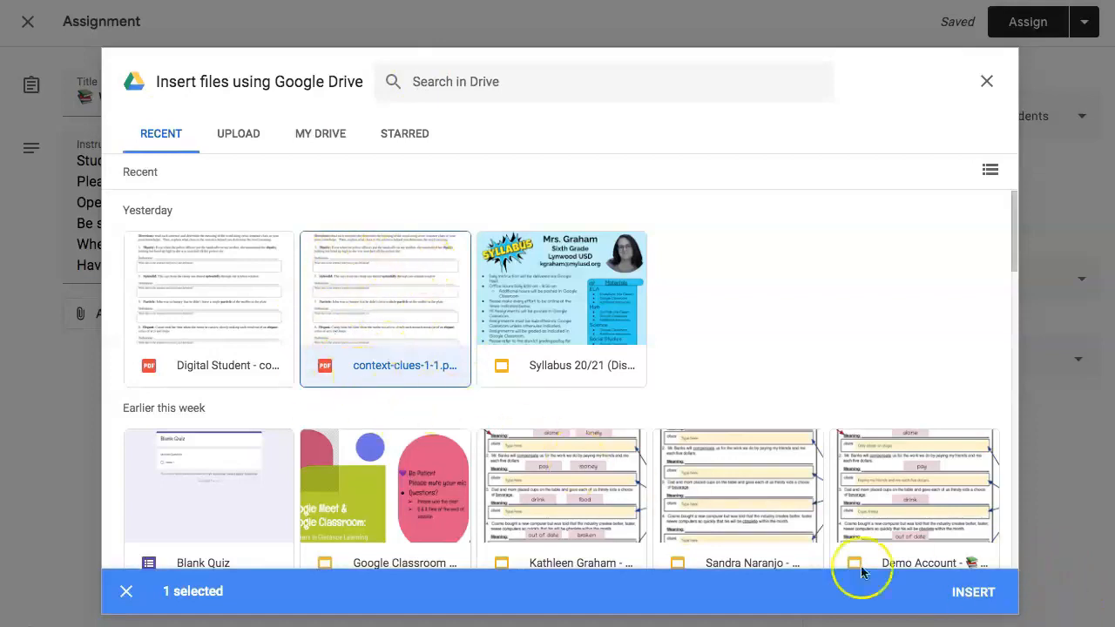
click(974, 593)
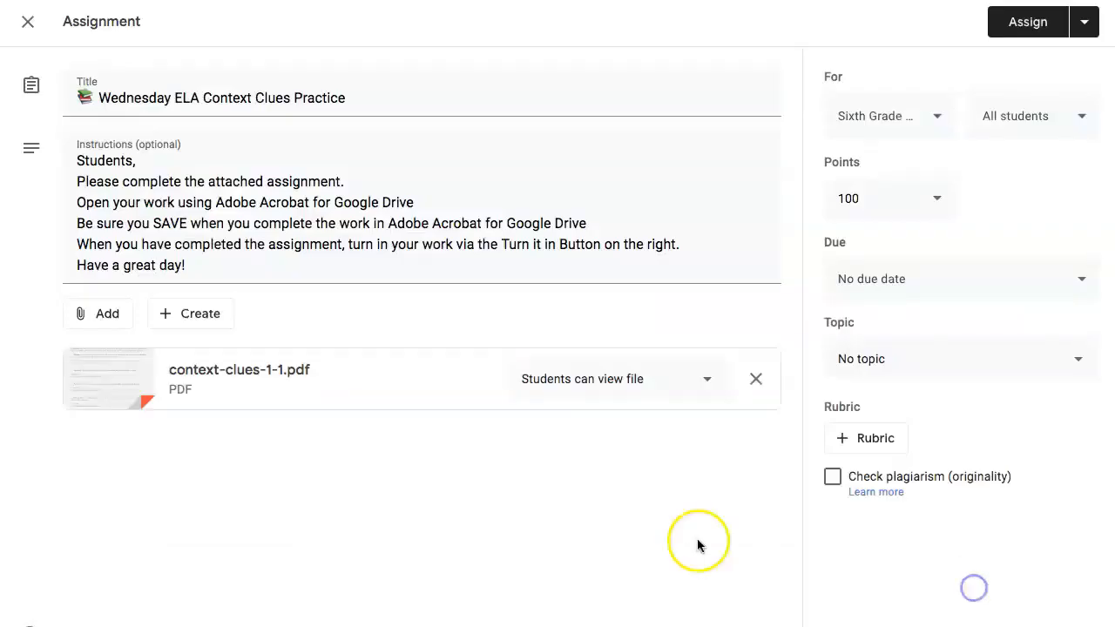
click(710, 385)
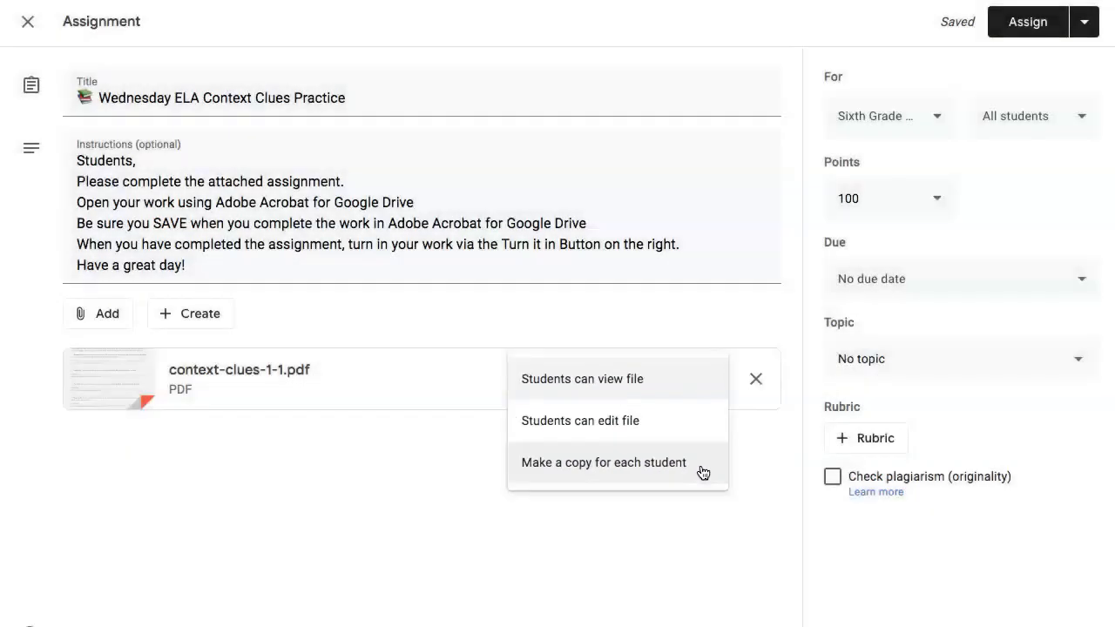
click(703, 467)
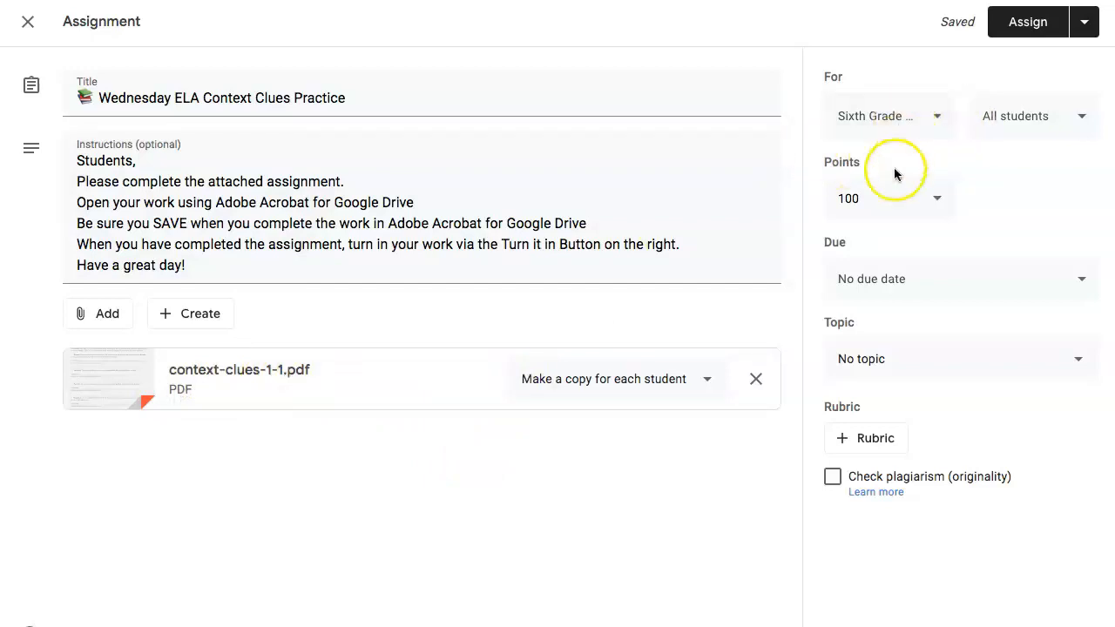
- File the assignment under the topic "Week of August 24-August 28" and assign it to the class
click(954, 366)
click(963, 538)
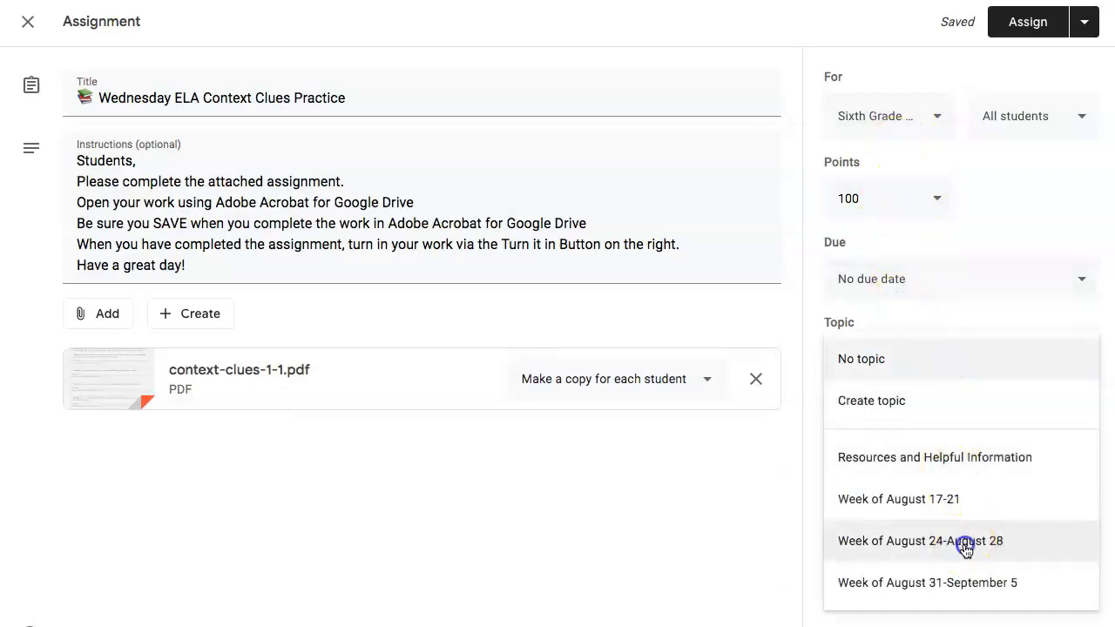
click(1010, 24)
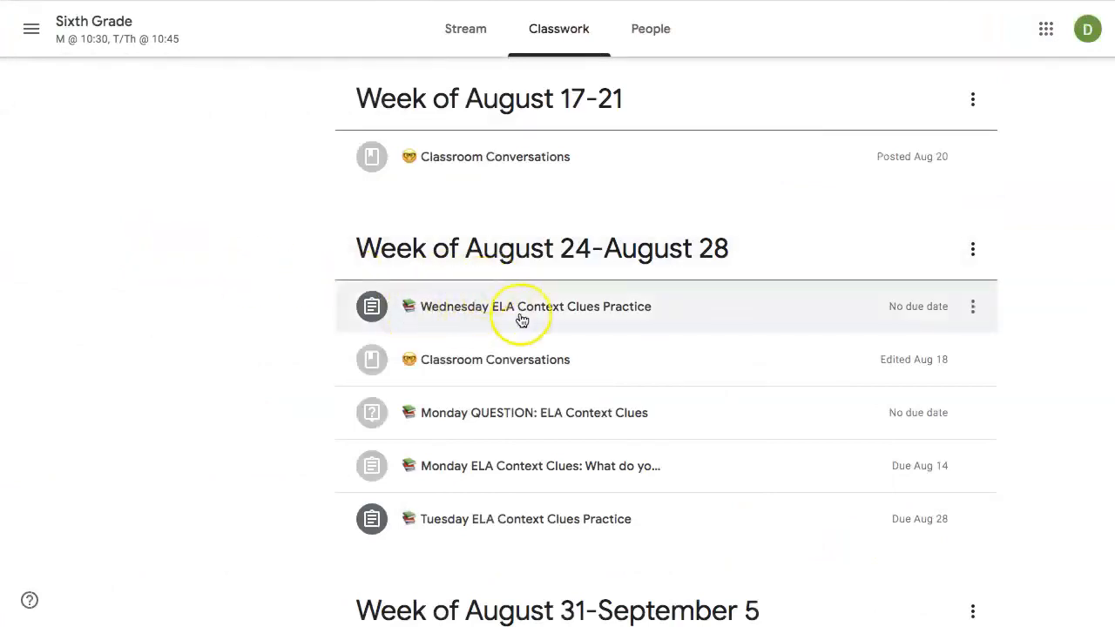
- In the student's Classwork list, expand the Wednesday ELA Context Clues Practice assignment and open its full page
click(524, 313)
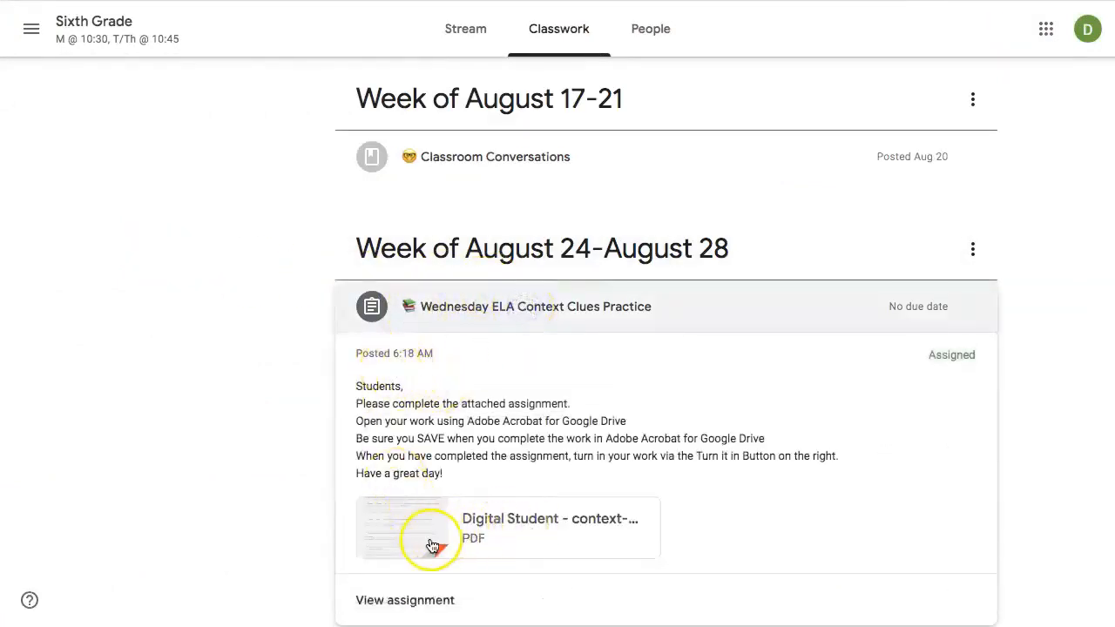
scroll(551, 540, down, 1)
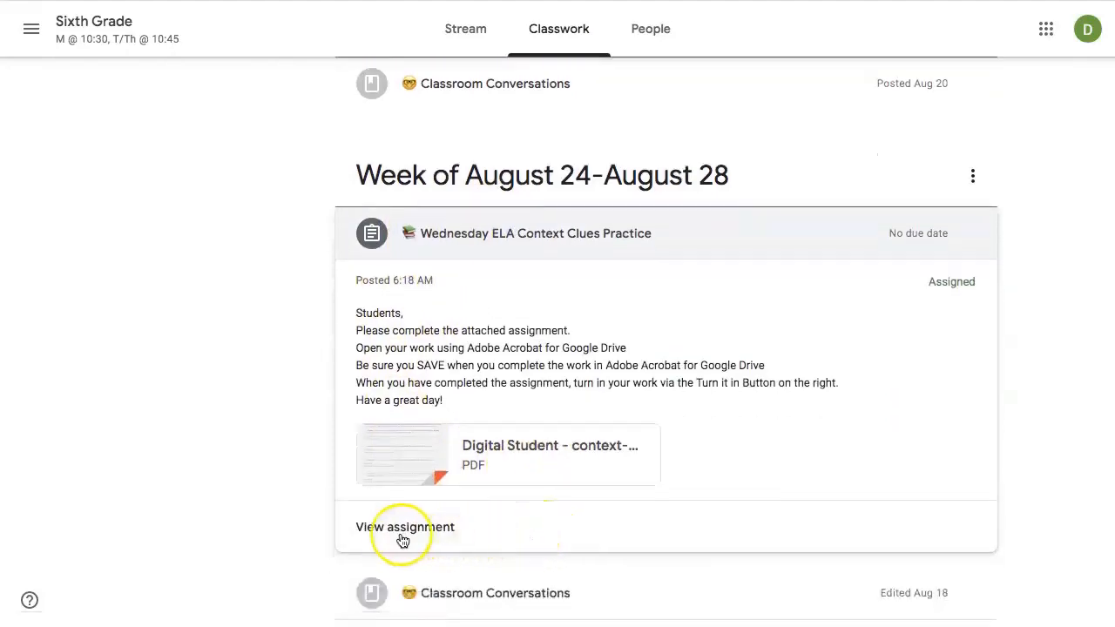
click(398, 528)
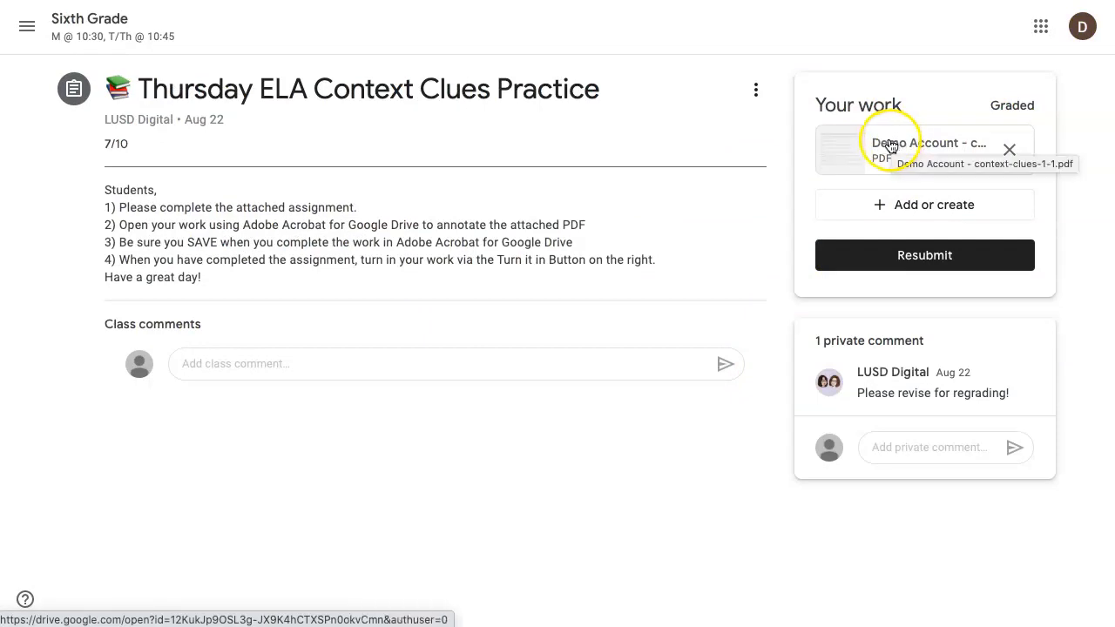
- Open the student's copy of the context-clues PDF in a new window with Adobe Acrobat for Google Drive
click(889, 145)
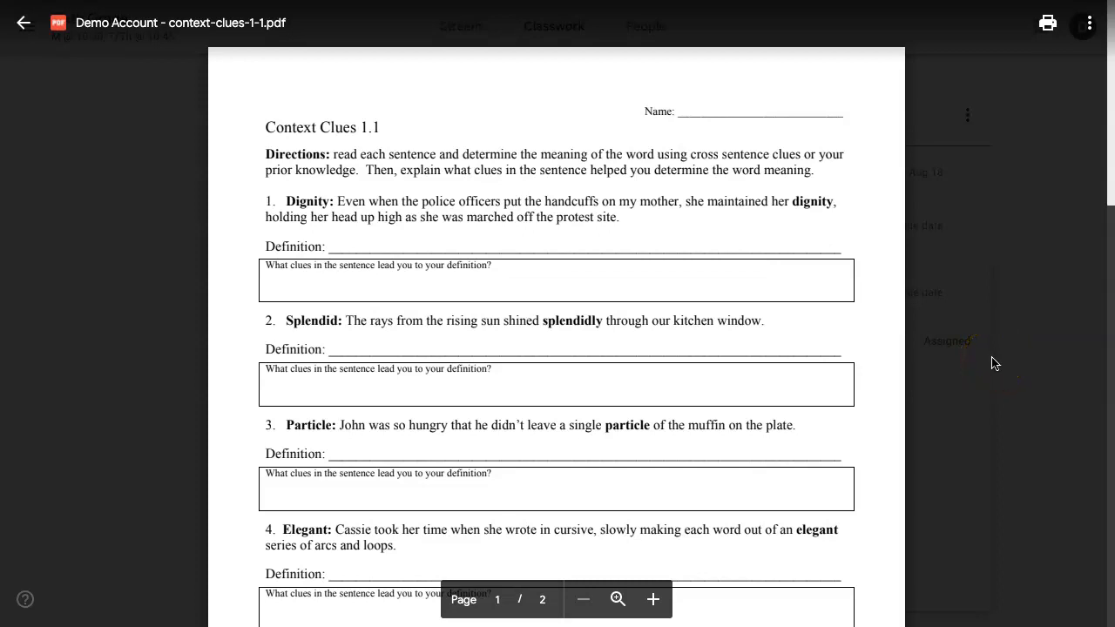
click(1092, 31)
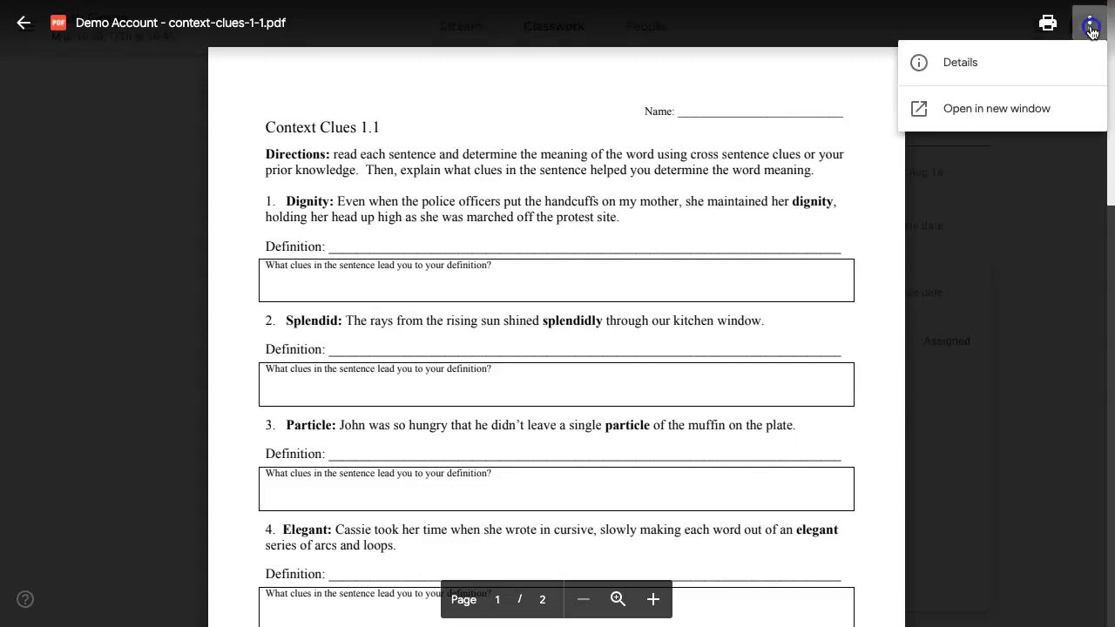
click(979, 112)
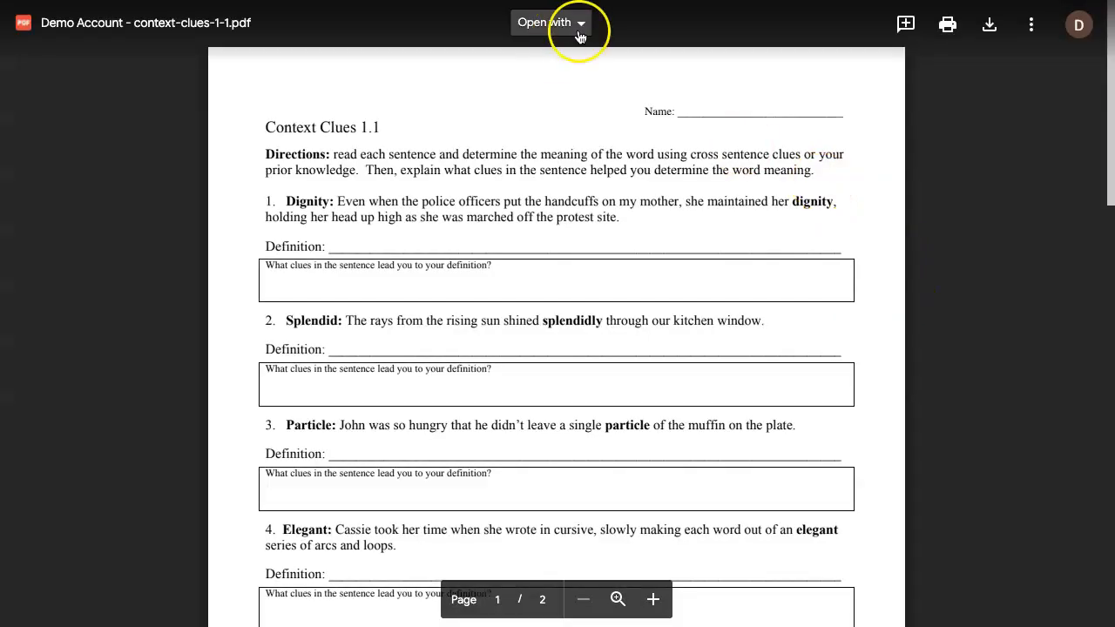
click(583, 33)
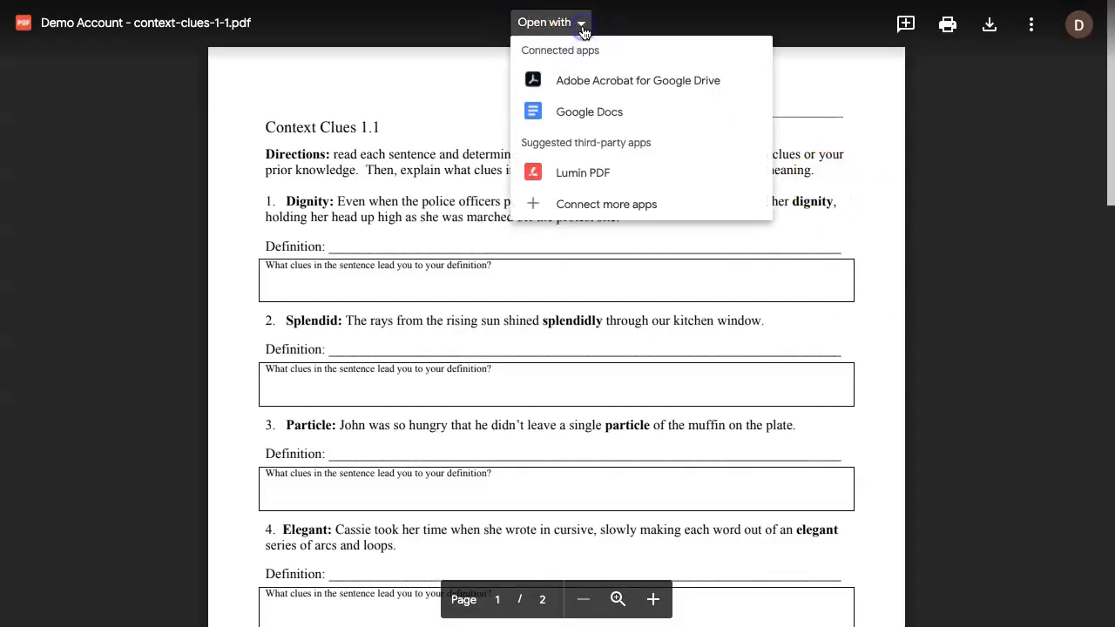
click(583, 86)
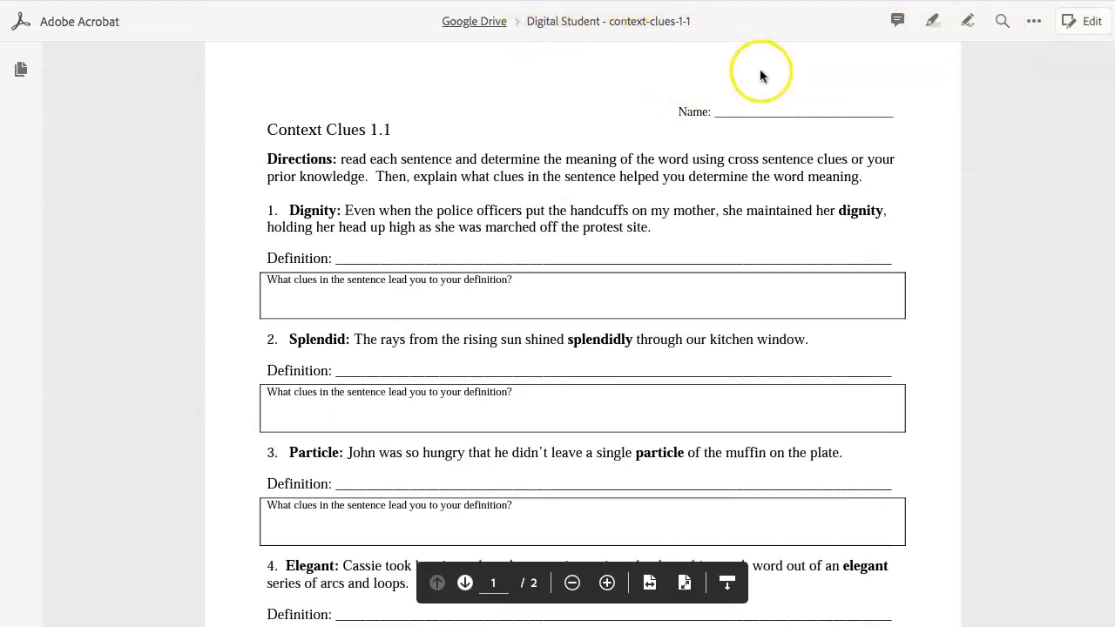
- Post the comment "Dignity means...." on the Definition line of question 1
click(897, 23)
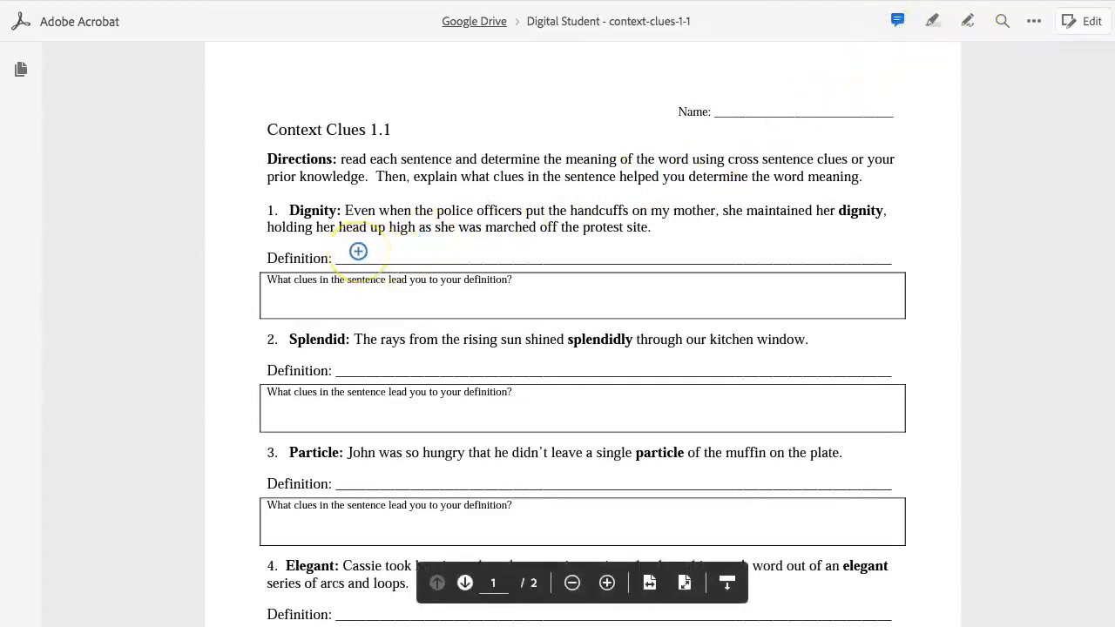
click(358, 251)
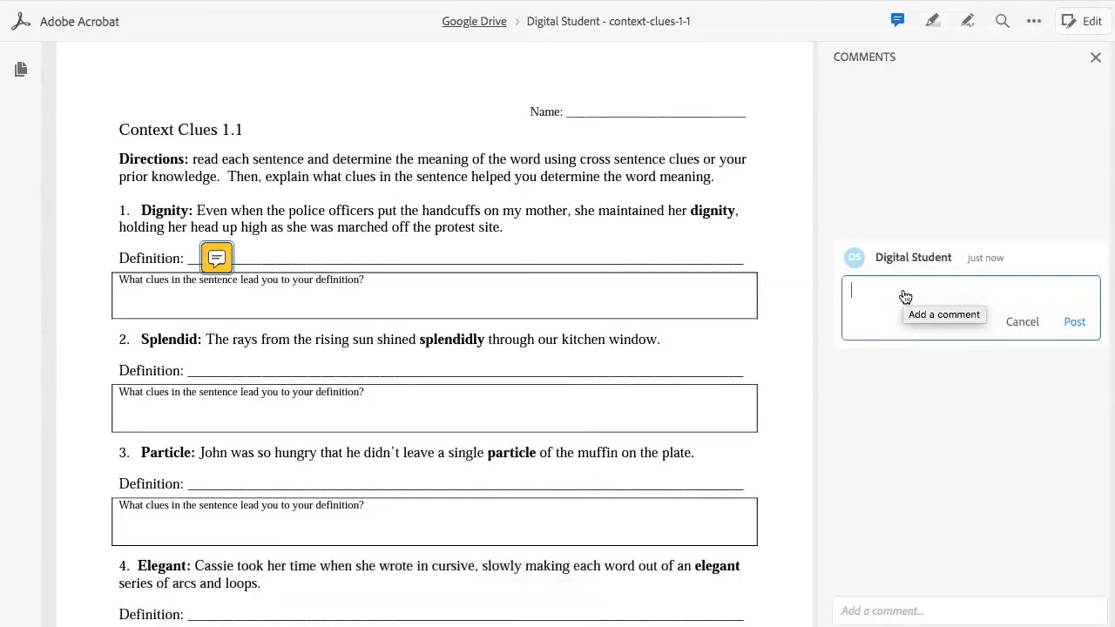
text(Dignity means....)
scroll(906, 297, down, 1)
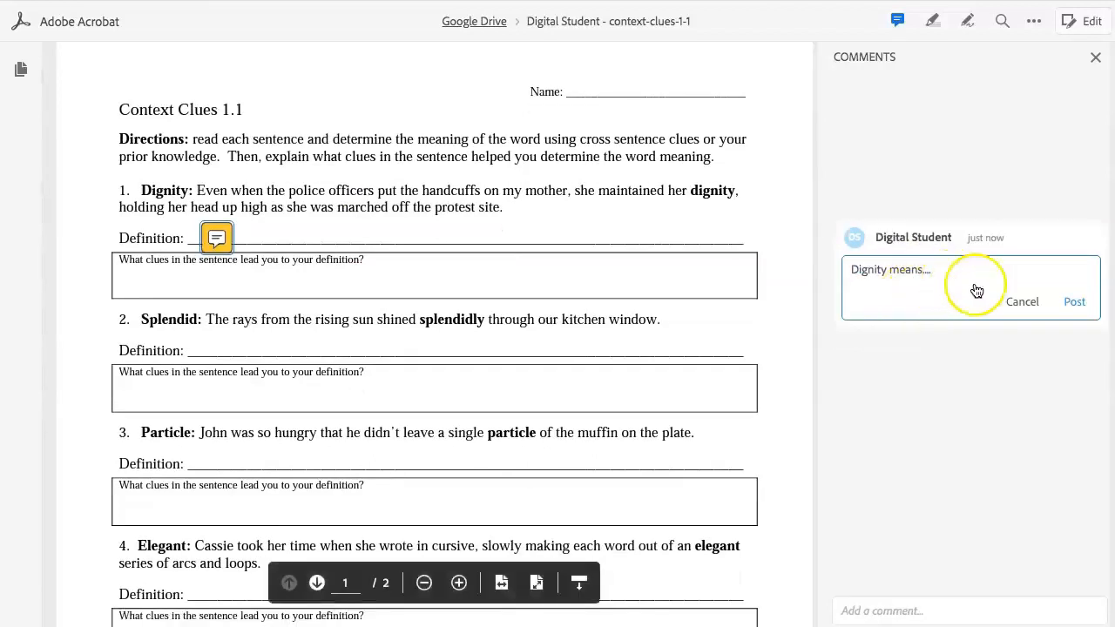
click(1075, 304)
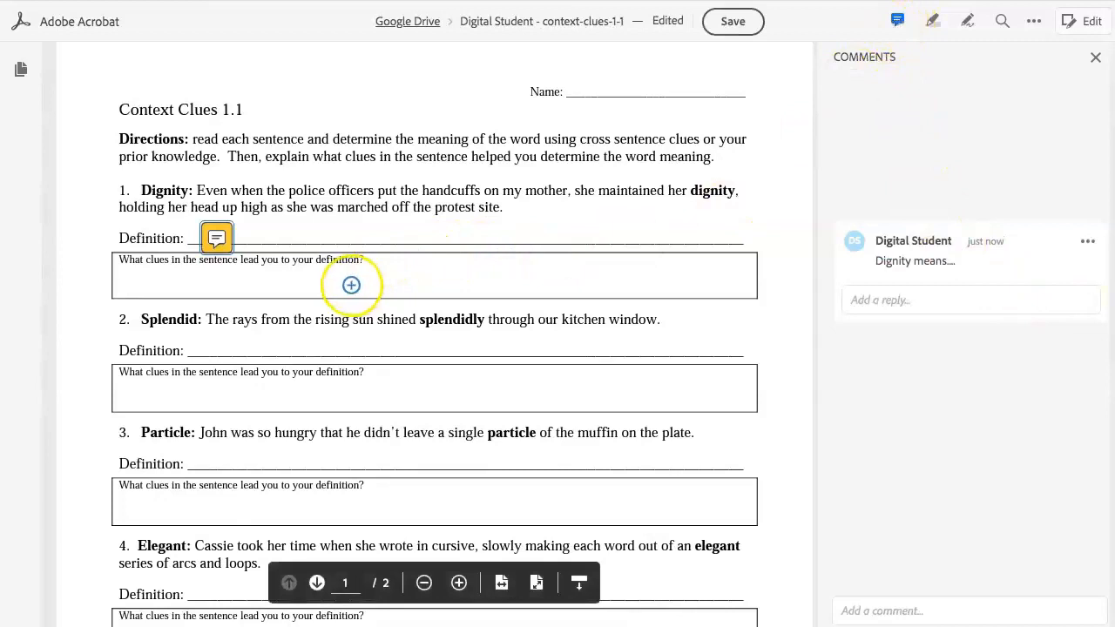
- Post the comment "The clues were..." in the clues box of question 1
click(324, 277)
click(884, 348)
text(The clues were...)
click(1077, 348)
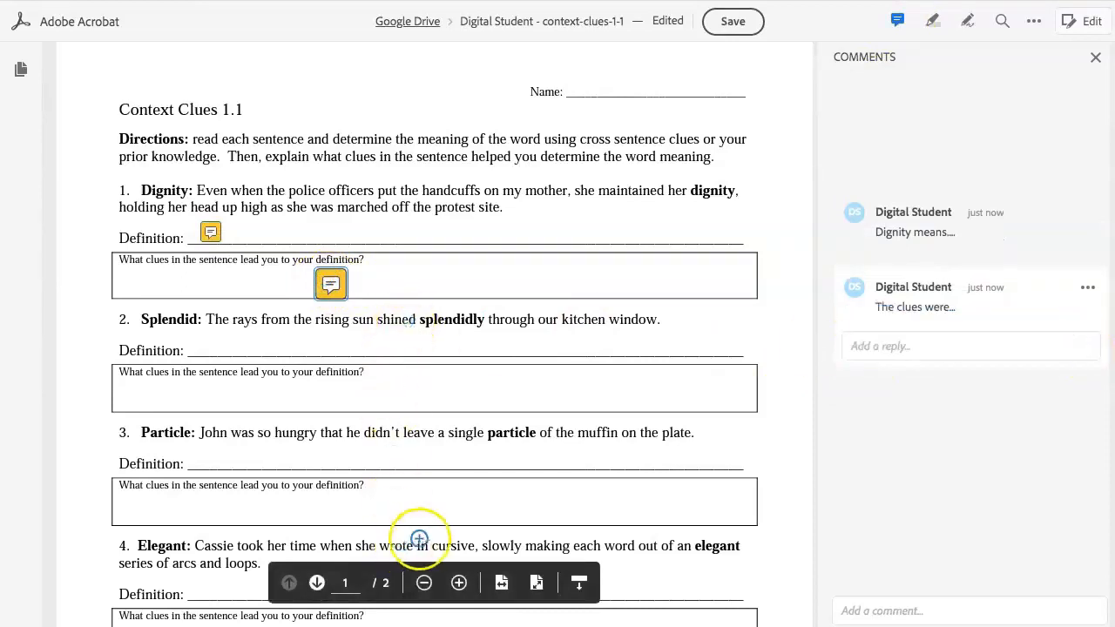
- Highlight the two lines of directions text, without entering a comment for the highlight
click(933, 22)
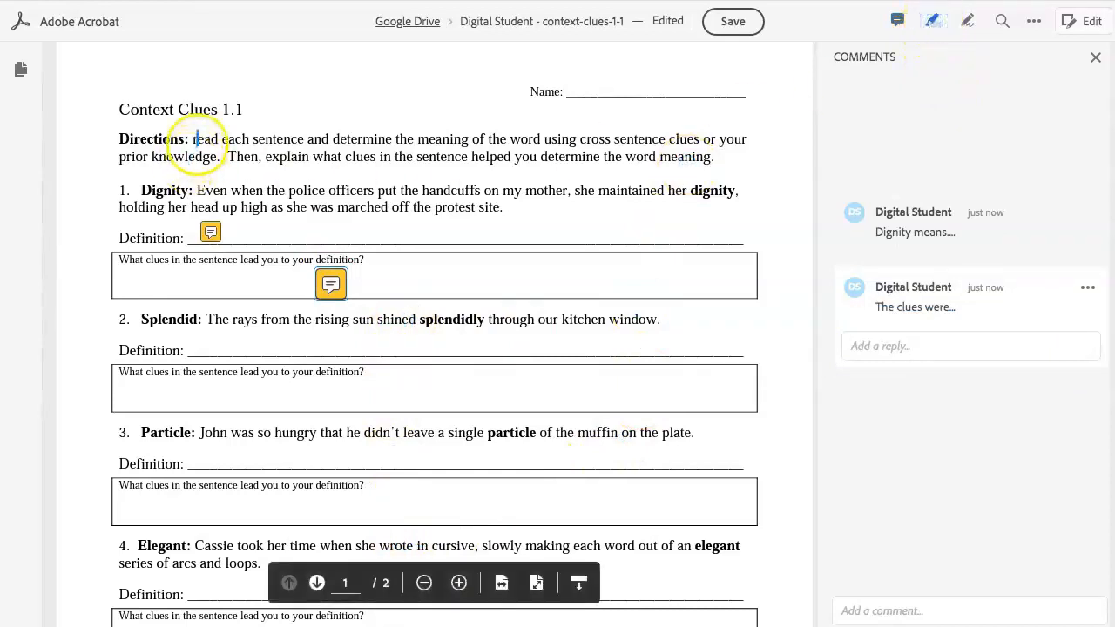
mouse_move(192, 140)
mouse_down()
mouse_move(274, 154)
mouse_move(715, 163)
mouse_up()
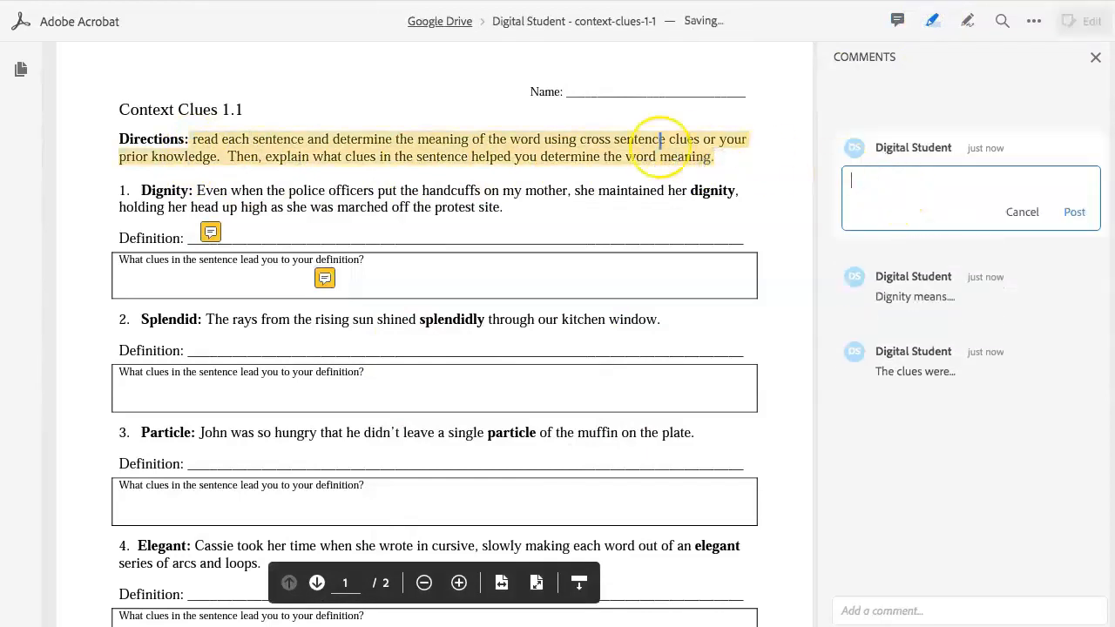
click(1075, 213)
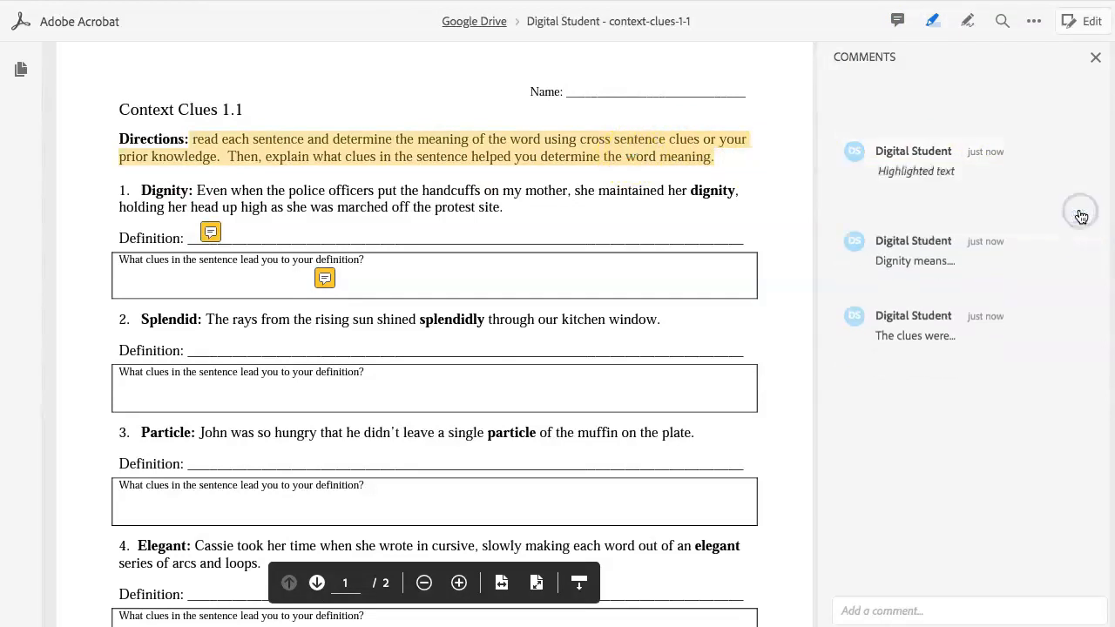
- Draw freehand strokes inside the clues box of question 2
click(967, 26)
drag(380, 378, 359, 411)
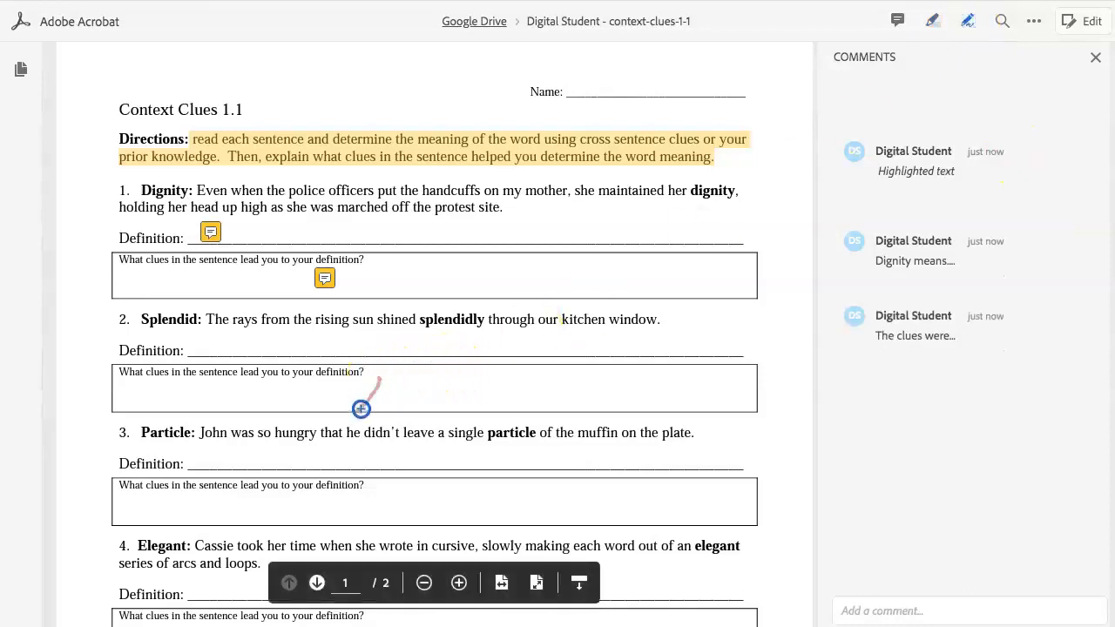
mouse_move(436, 403)
mouse_down()
mouse_move(478, 366)
mouse_move(610, 399)
mouse_up()
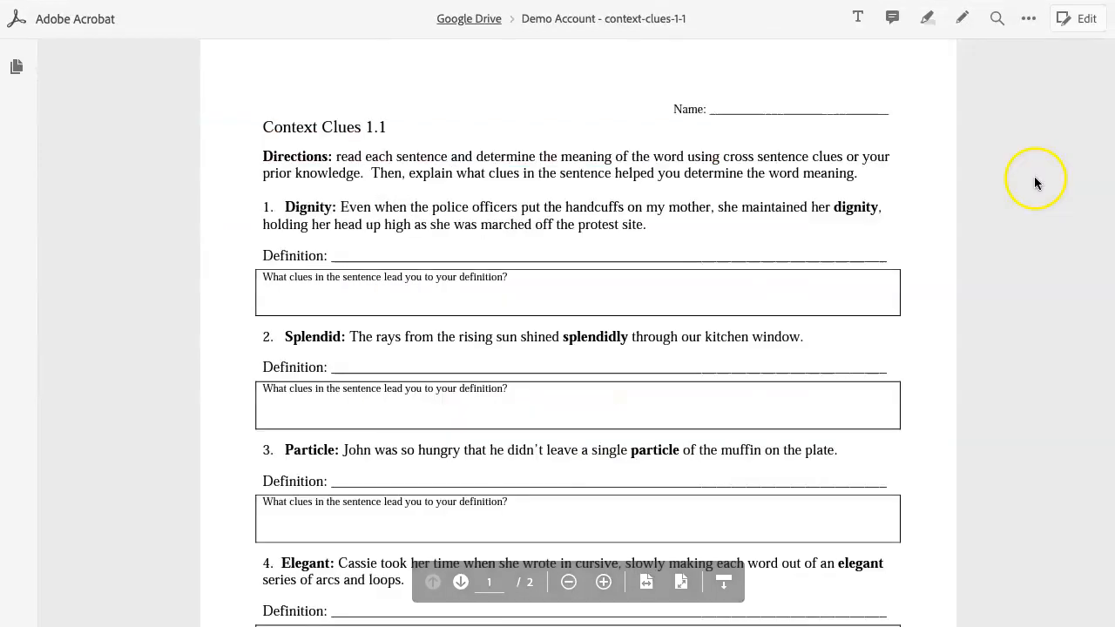
- Add the text "This word means" on question 1's Definition line and move it up to sit on the line
click(853, 18)
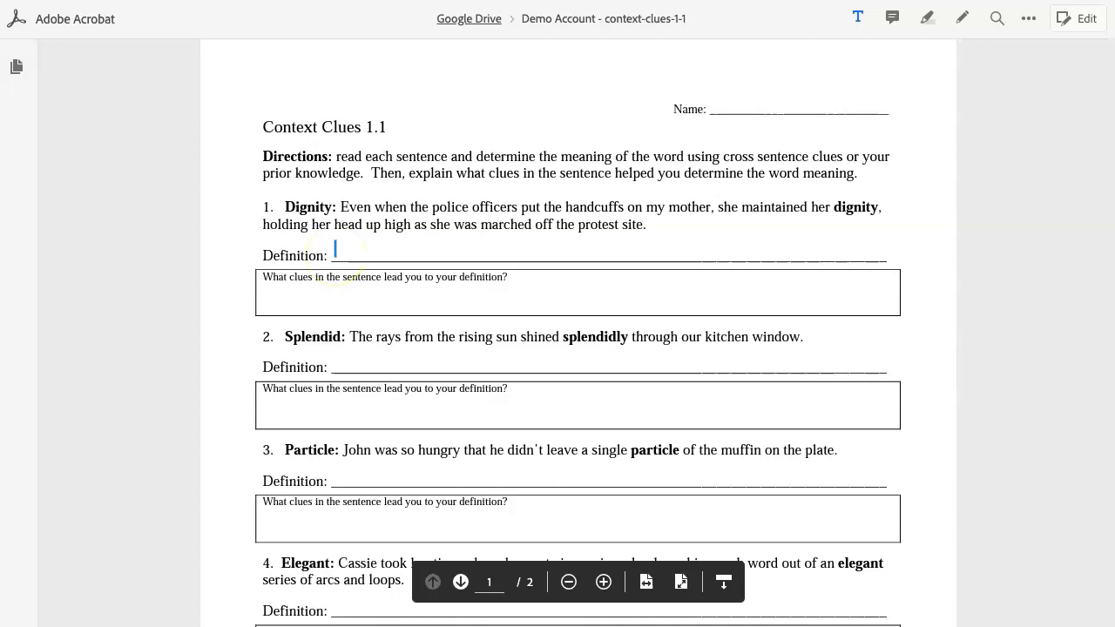
click(389, 256)
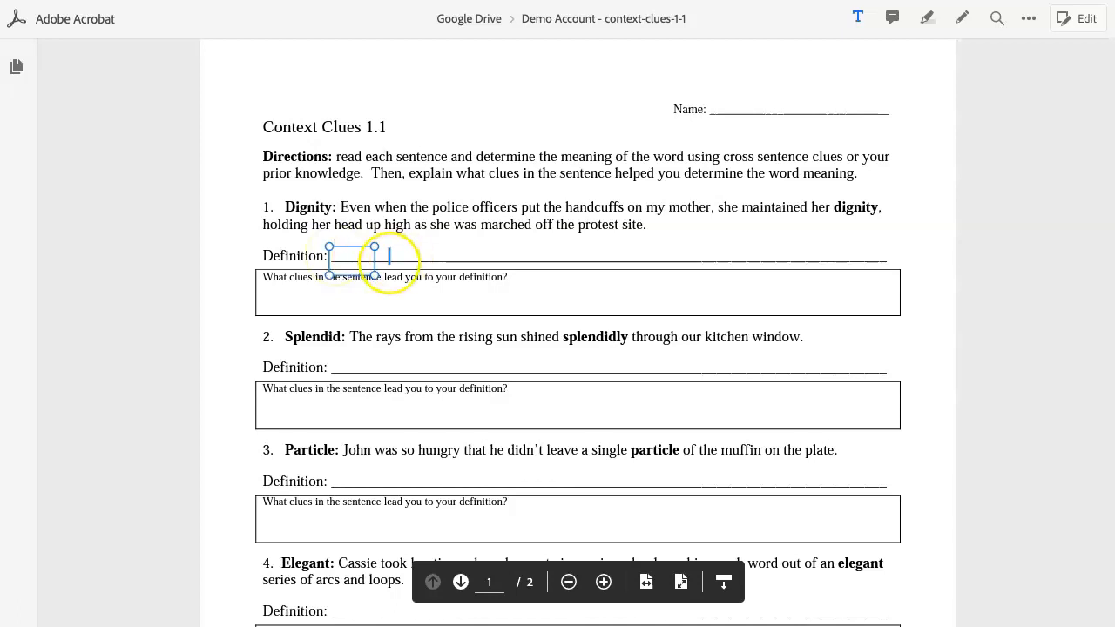
text(This word means)
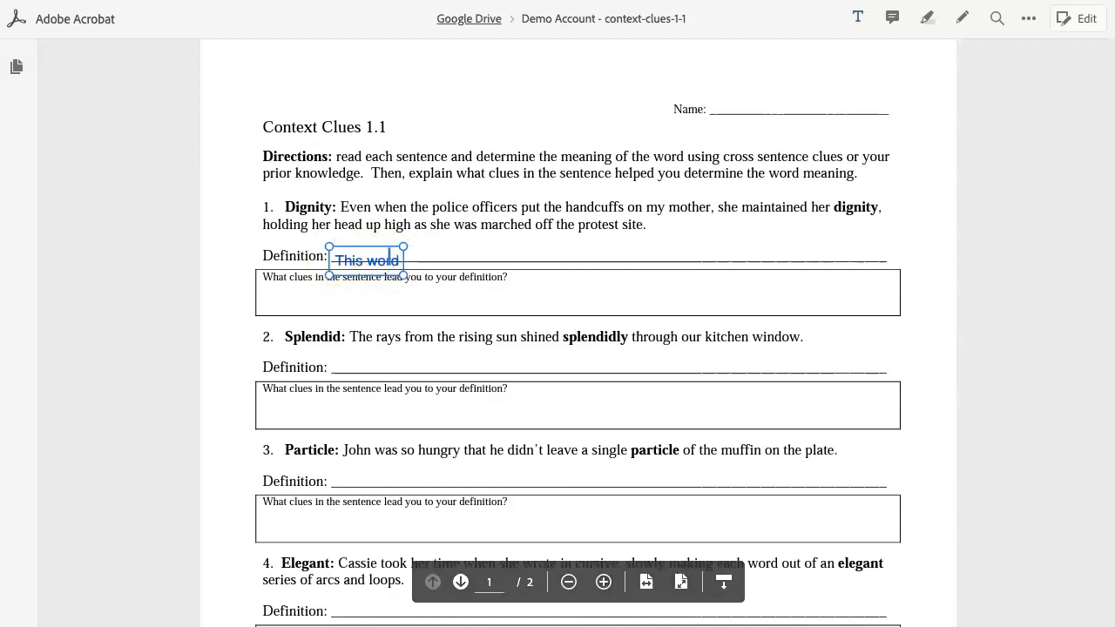
click(495, 250)
click(404, 259)
drag(400, 262, 401, 249)
click(541, 246)
click(454, 250)
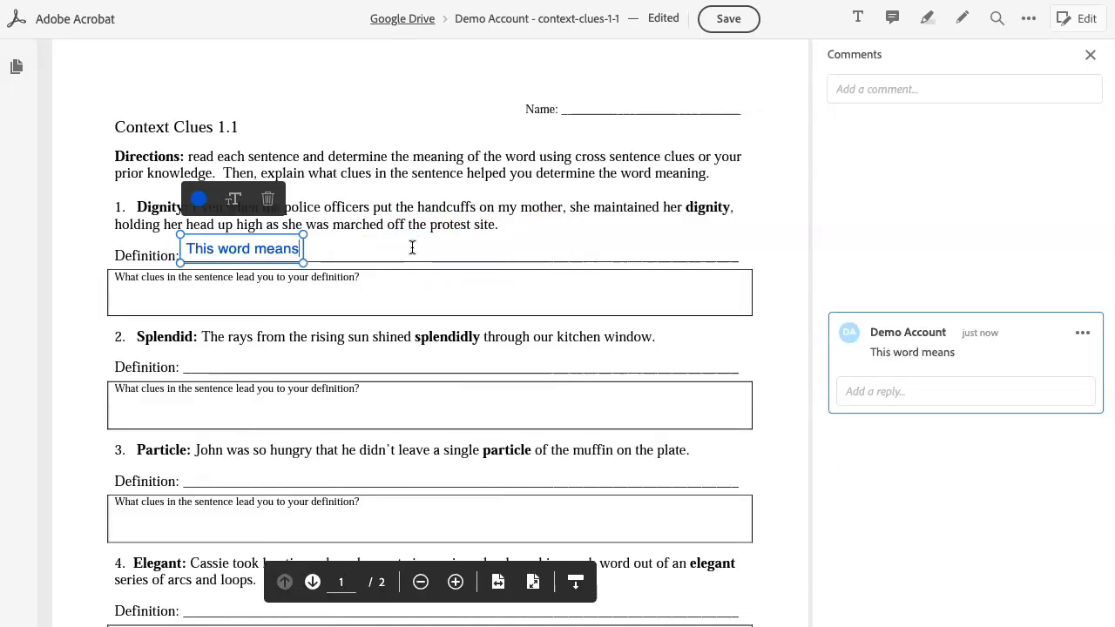
- Change the color of the "This word means" text to purple
click(200, 204)
click(312, 182)
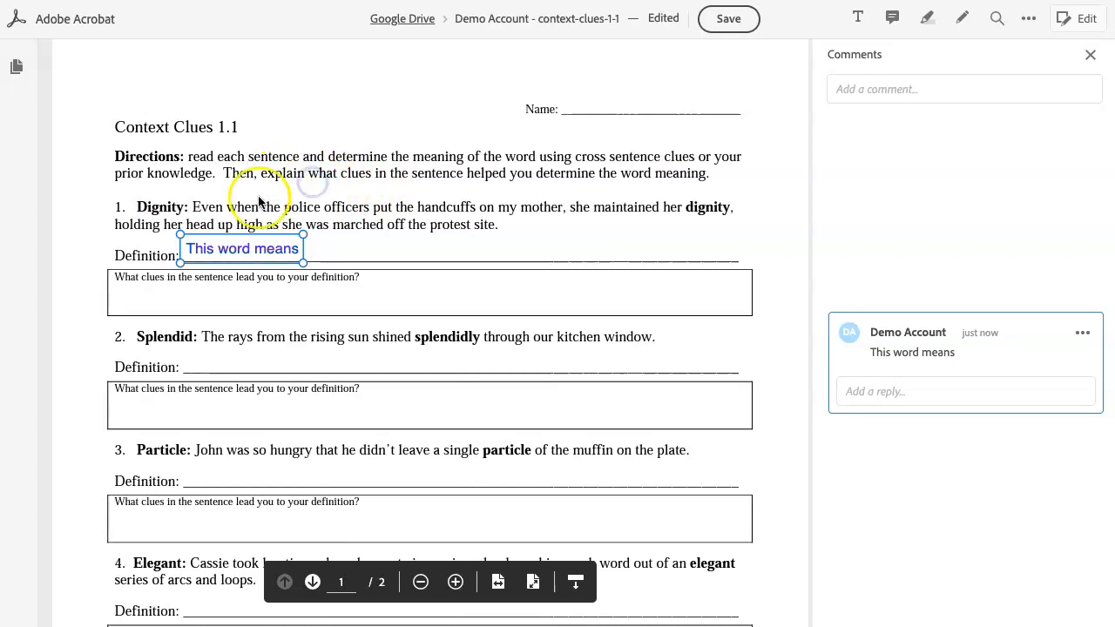
click(341, 249)
- Enlarge the "This word means" text to 19 px and move it up slightly on the Definition line
click(243, 247)
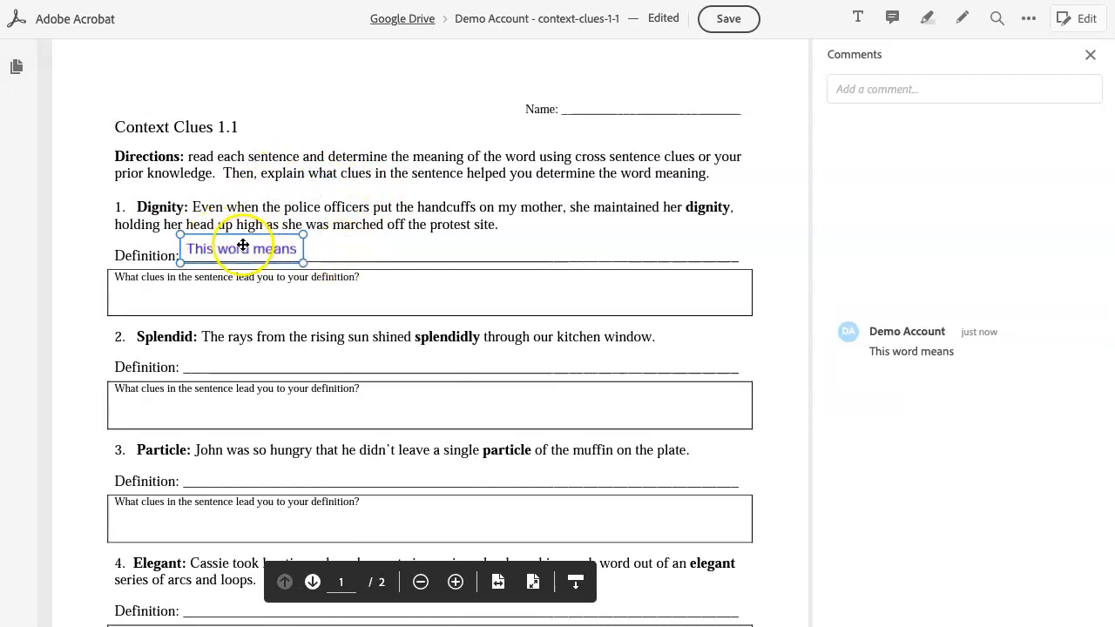
click(232, 199)
drag(214, 205, 269, 204)
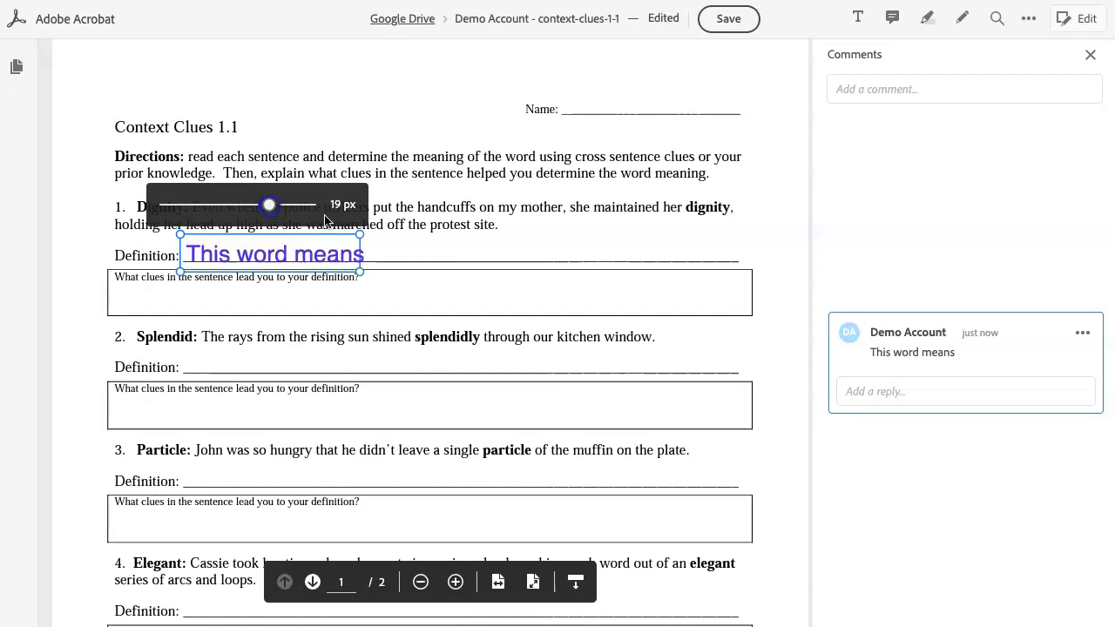
click(426, 249)
drag(321, 250, 321, 245)
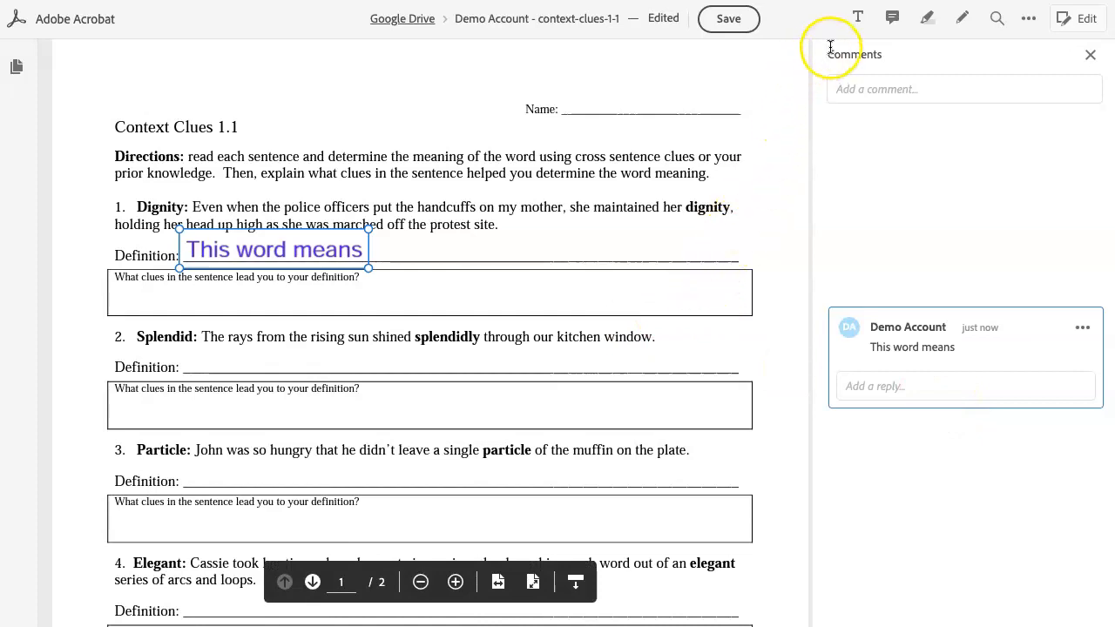
- Start another text annotation inside question 1's clues box
click(859, 21)
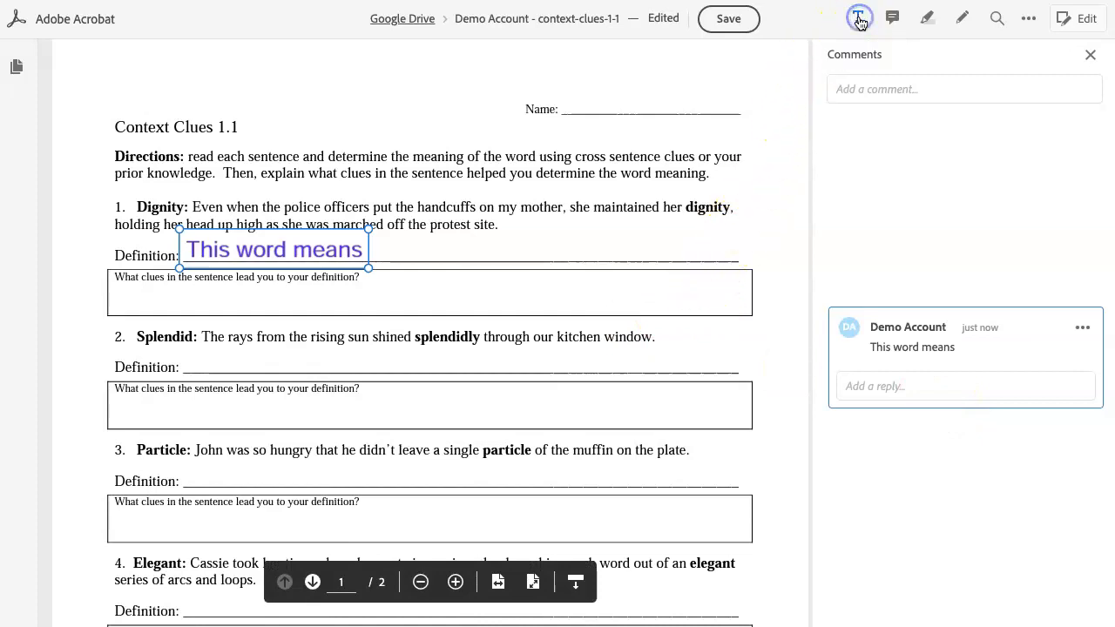
click(123, 304)
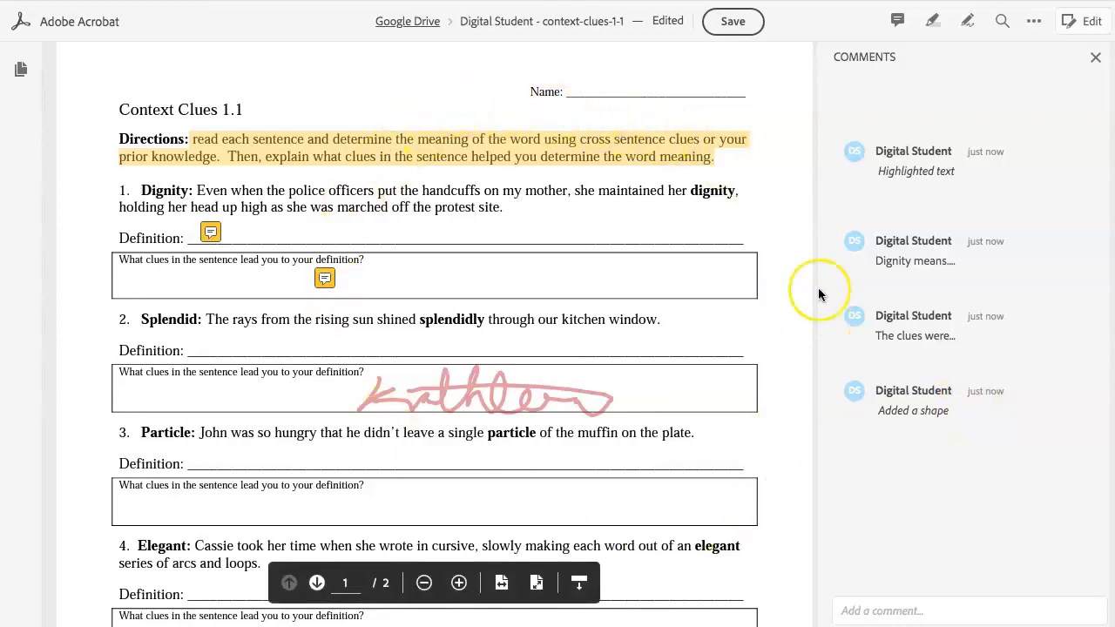
- Save the student's annotated context-clues-1-1 worksheet and close its preview to return to the Classroom assignment
click(727, 22)
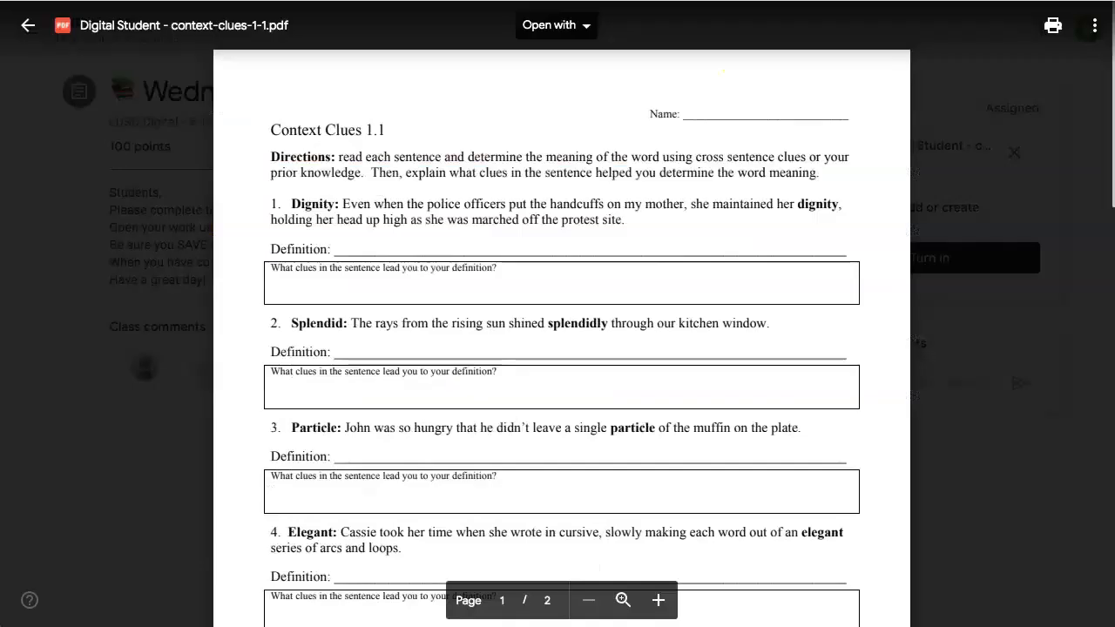
click(28, 27)
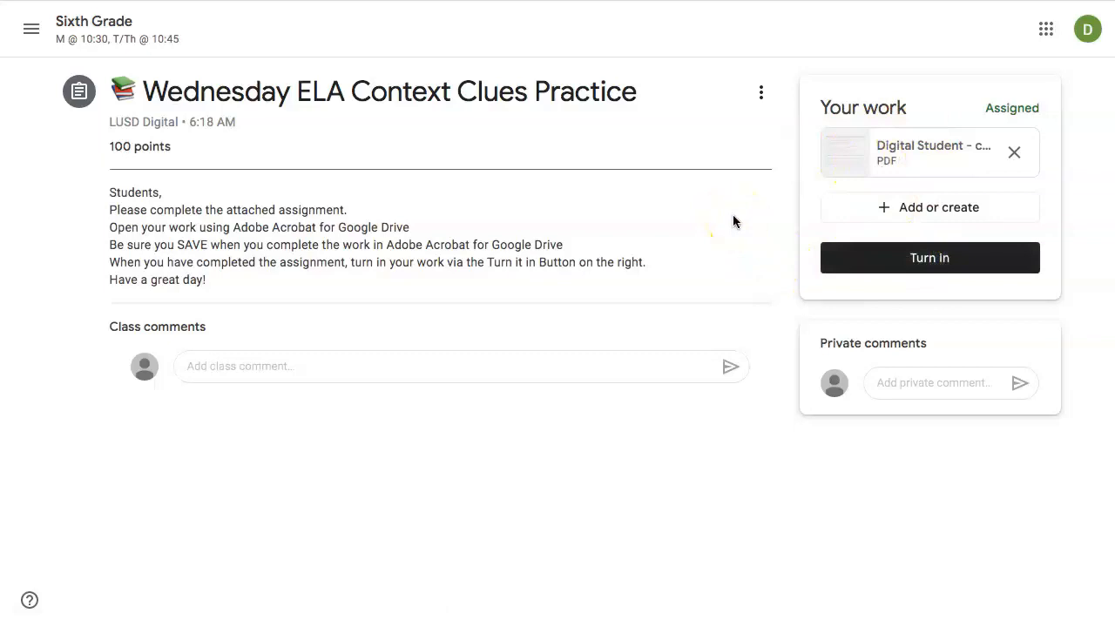
- Reopen the attached PDF with Adobe Acrobat for Google Drive to check the saved annotations, and return to the assignment
click(898, 146)
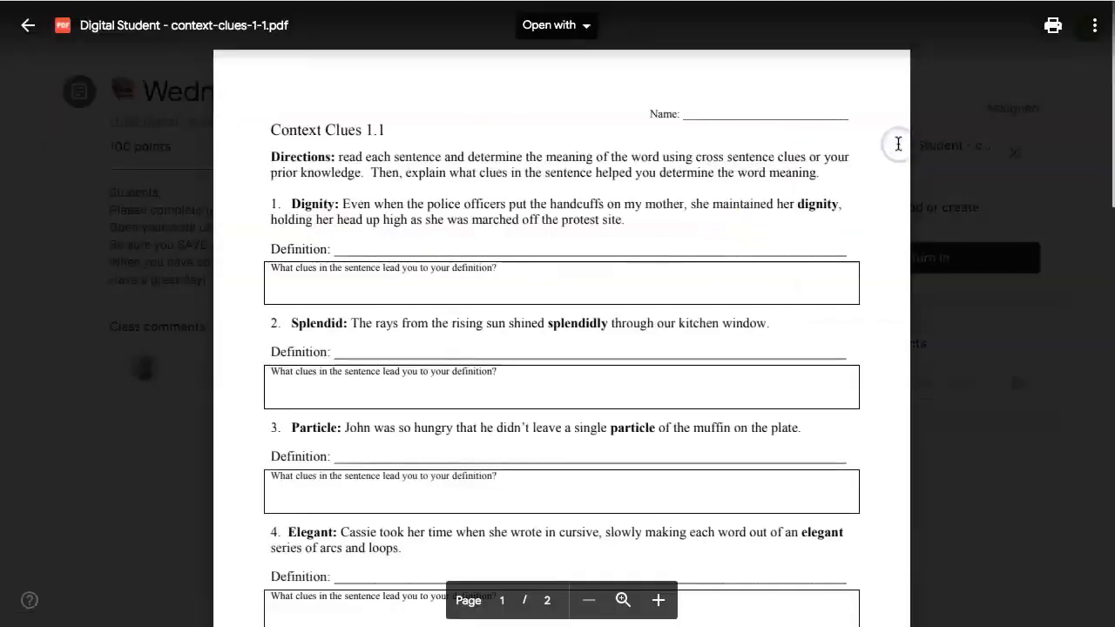
click(585, 25)
click(582, 87)
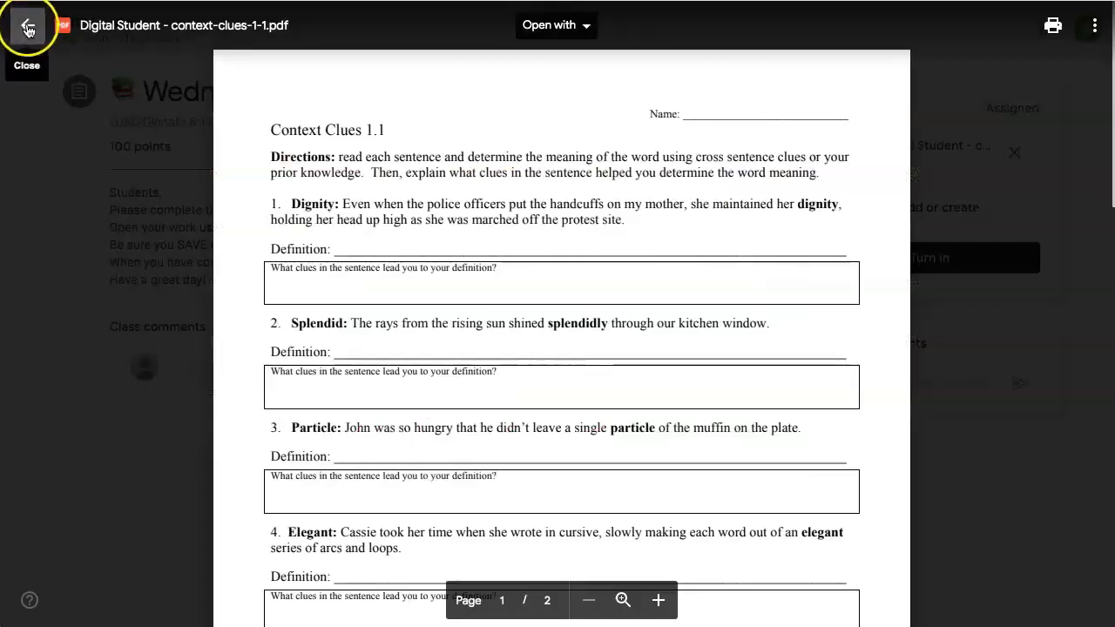
click(27, 29)
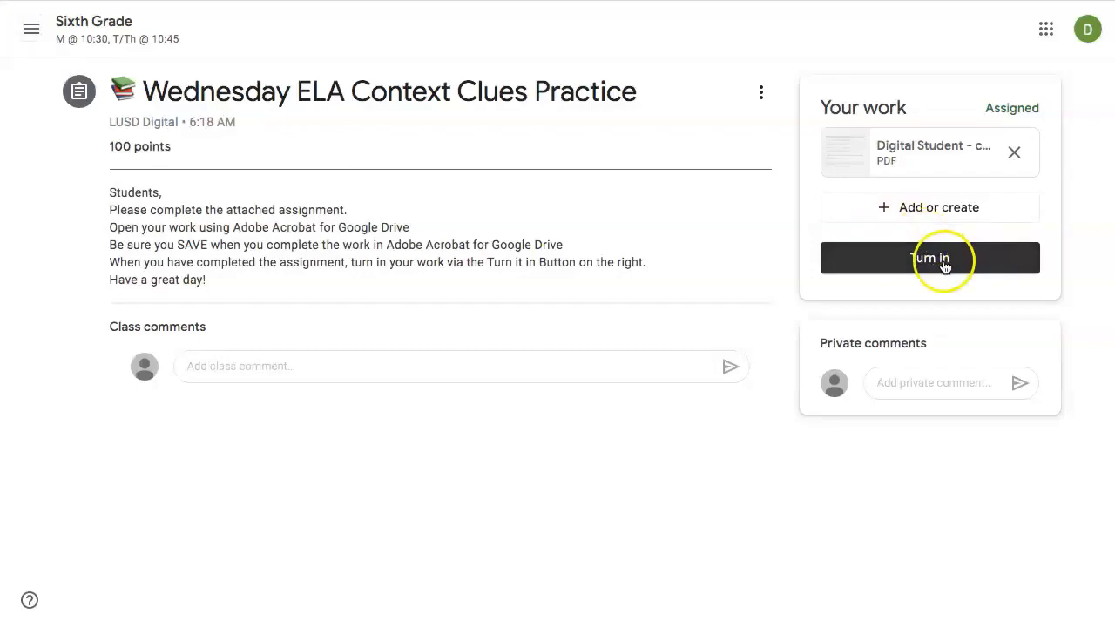
- Turn in the student's work for the Wednesday ELA Context Clues Practice assignment and confirm the submission
click(945, 266)
click(771, 380)
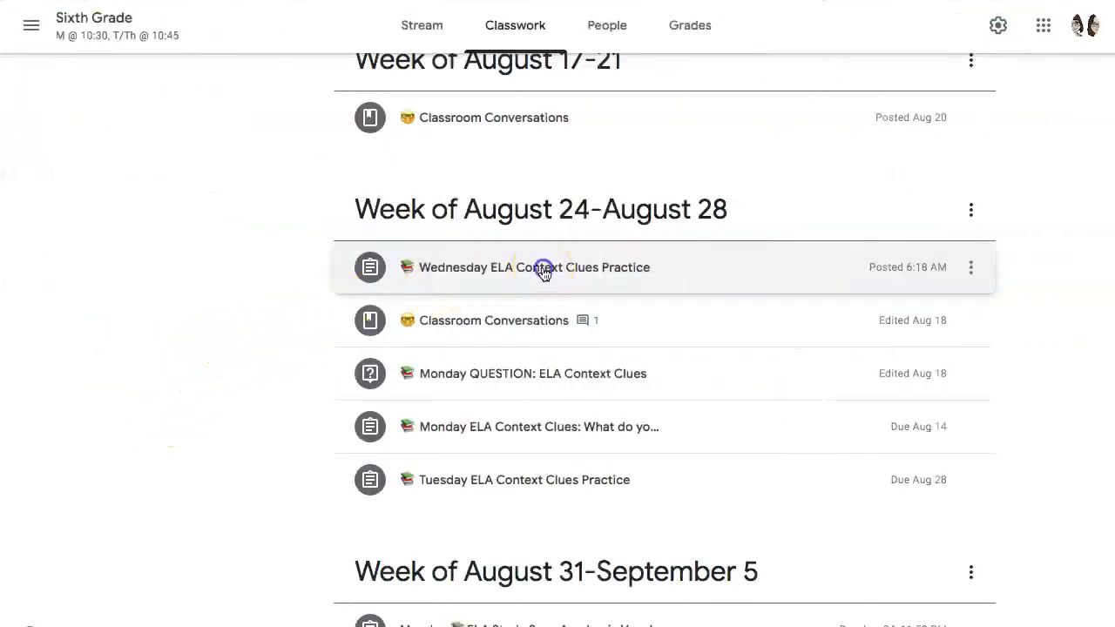
- From the teacher's Classwork page, open the turned-in student PDF for Wednesday ELA Context Clues Practice
click(544, 270)
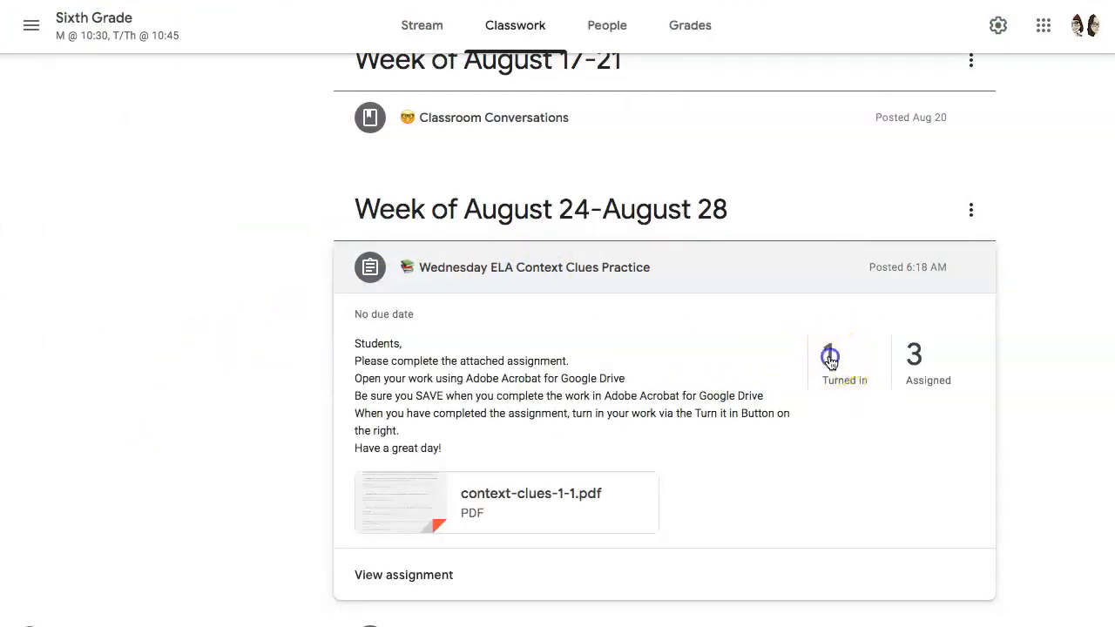
click(829, 358)
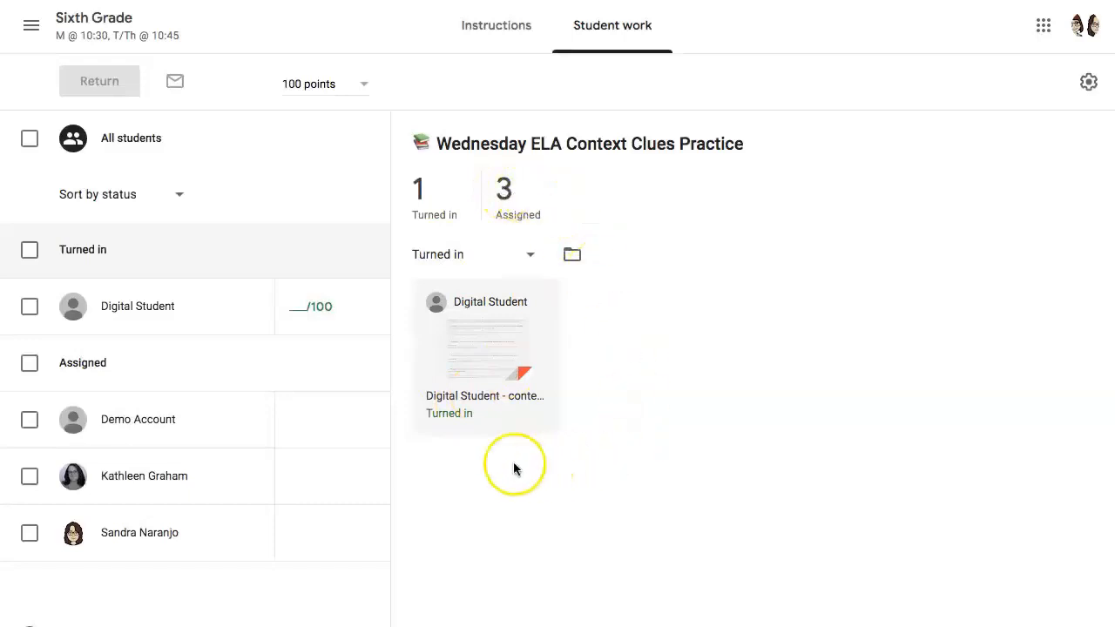
click(478, 347)
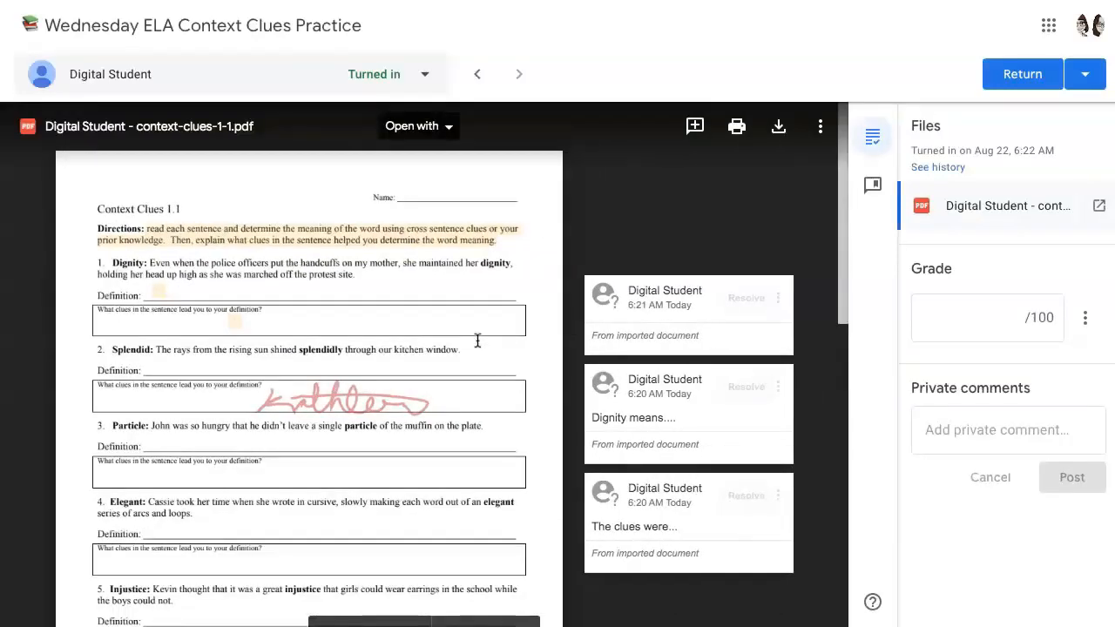
- Examine the student's highlight, drawing and comments on the submitted PDF, and the apps available for opening it
scroll(477, 341, down, 1)
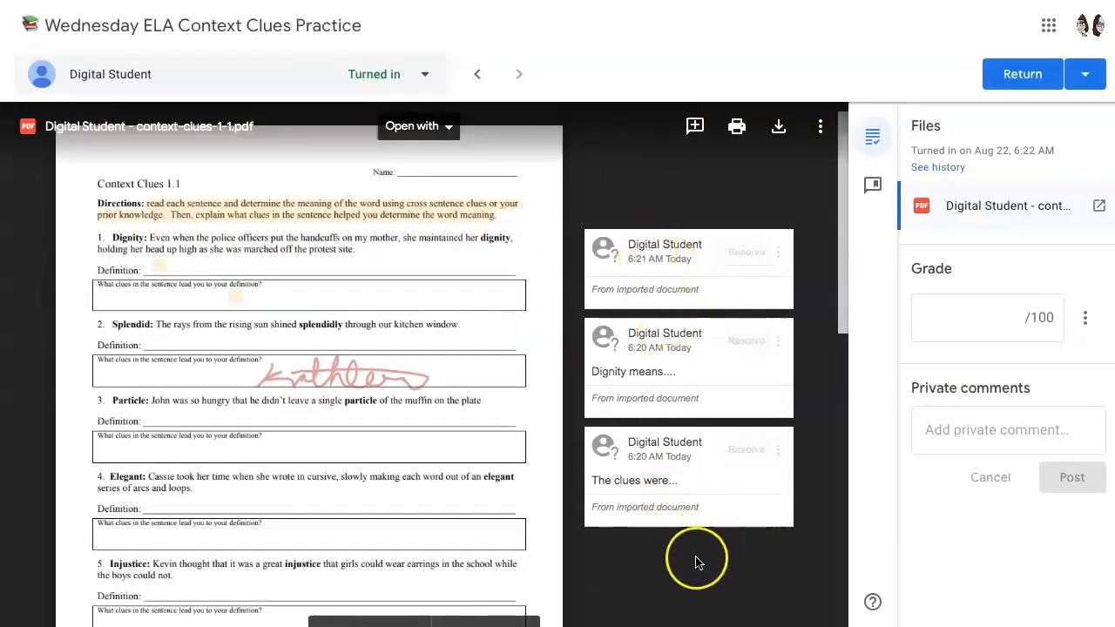
click(637, 337)
click(617, 438)
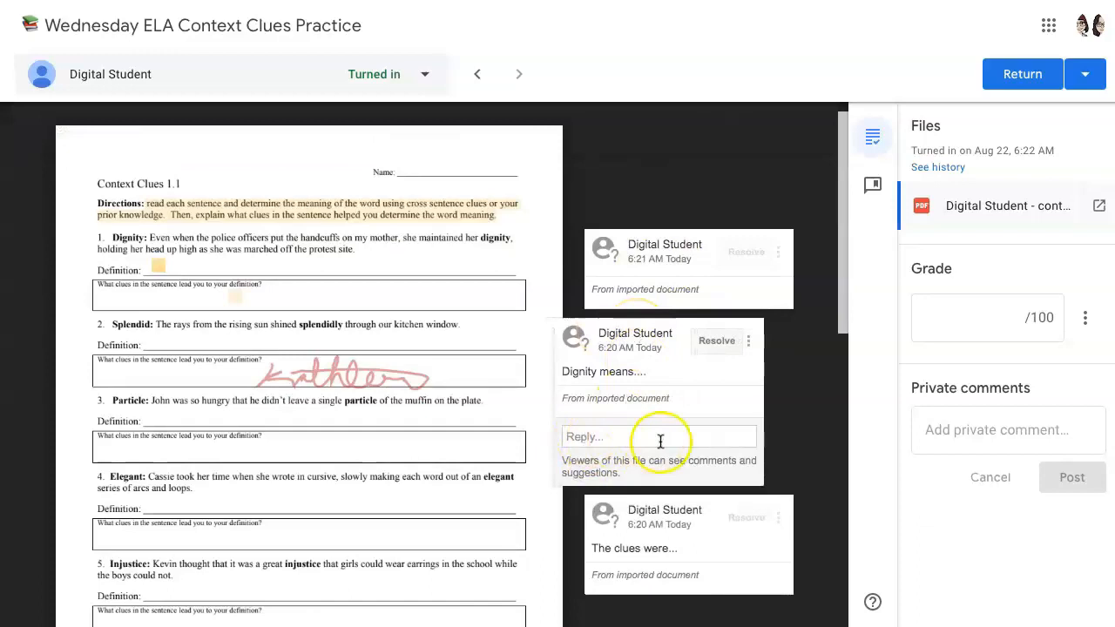
scroll(642, 515, down, 1)
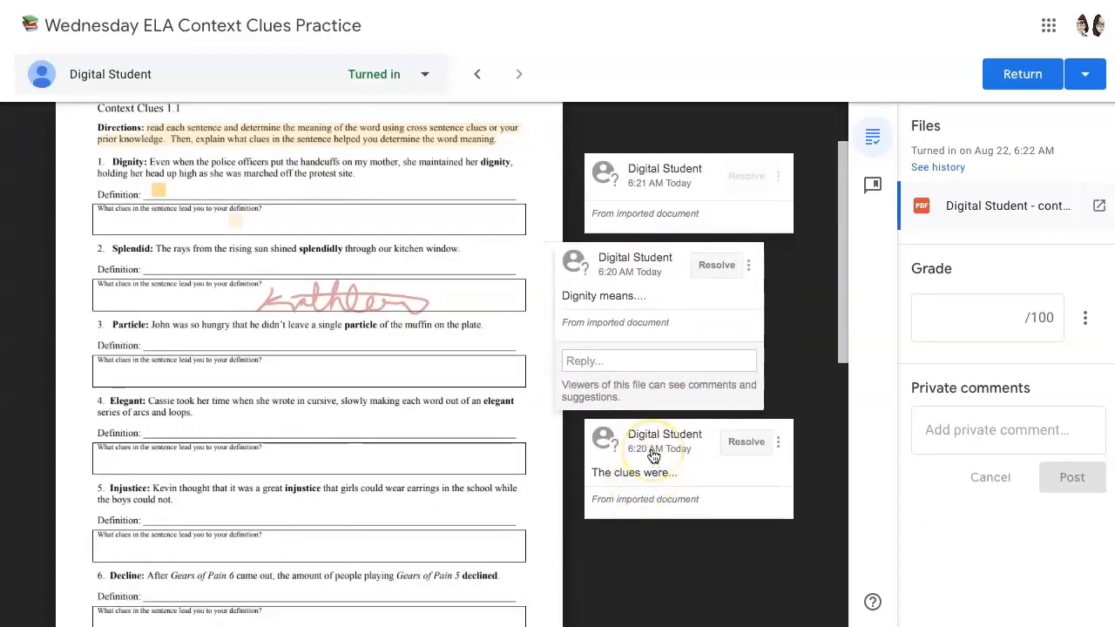
click(654, 456)
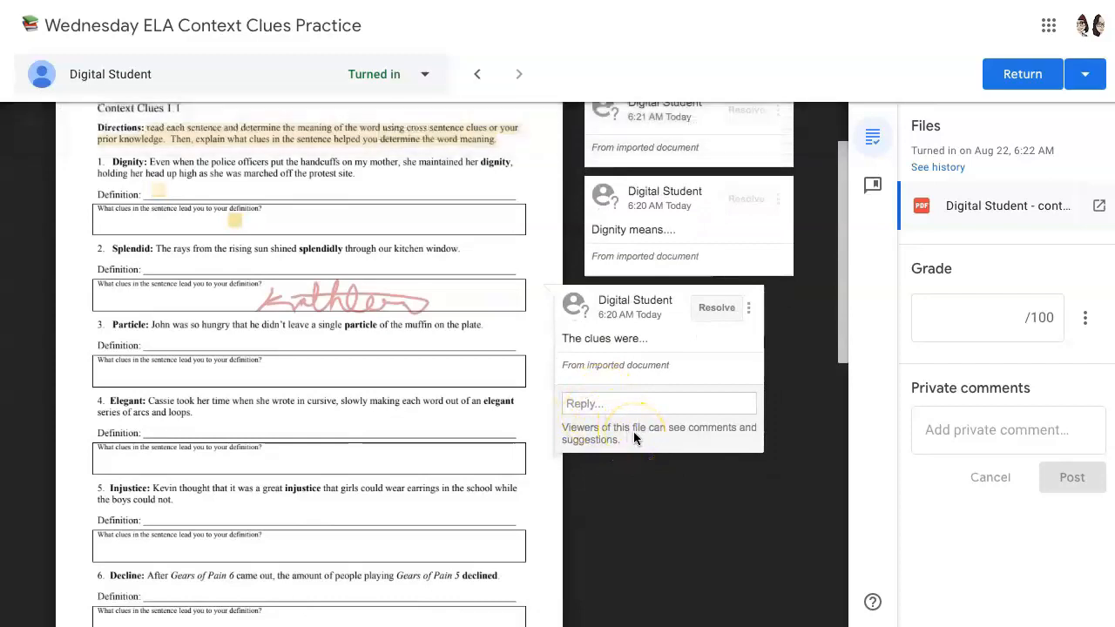
scroll(567, 323, up, 2)
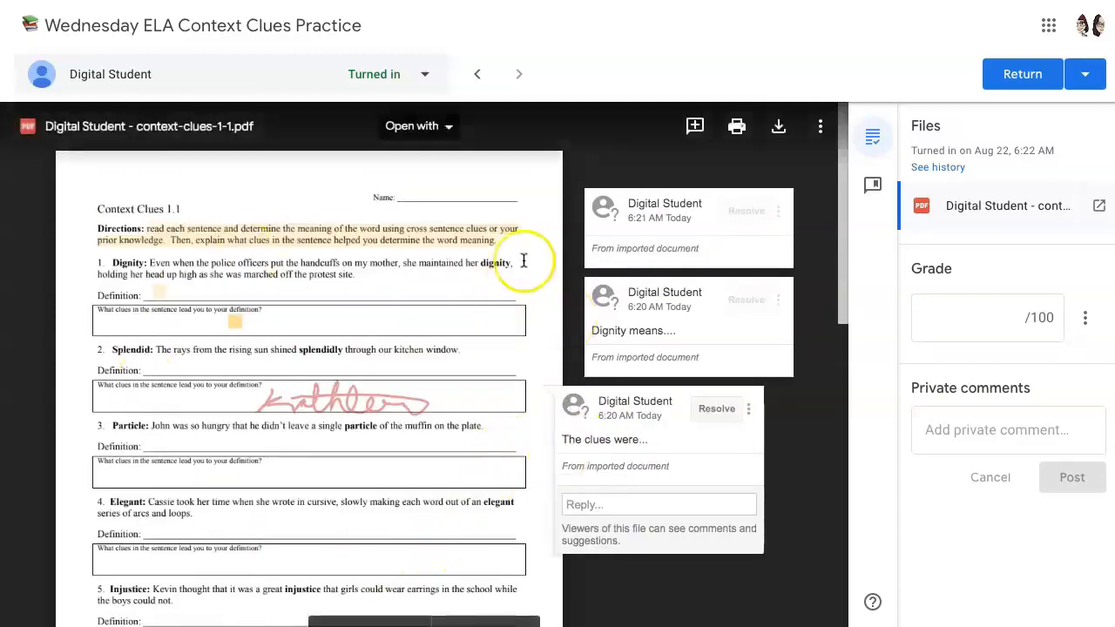
click(453, 131)
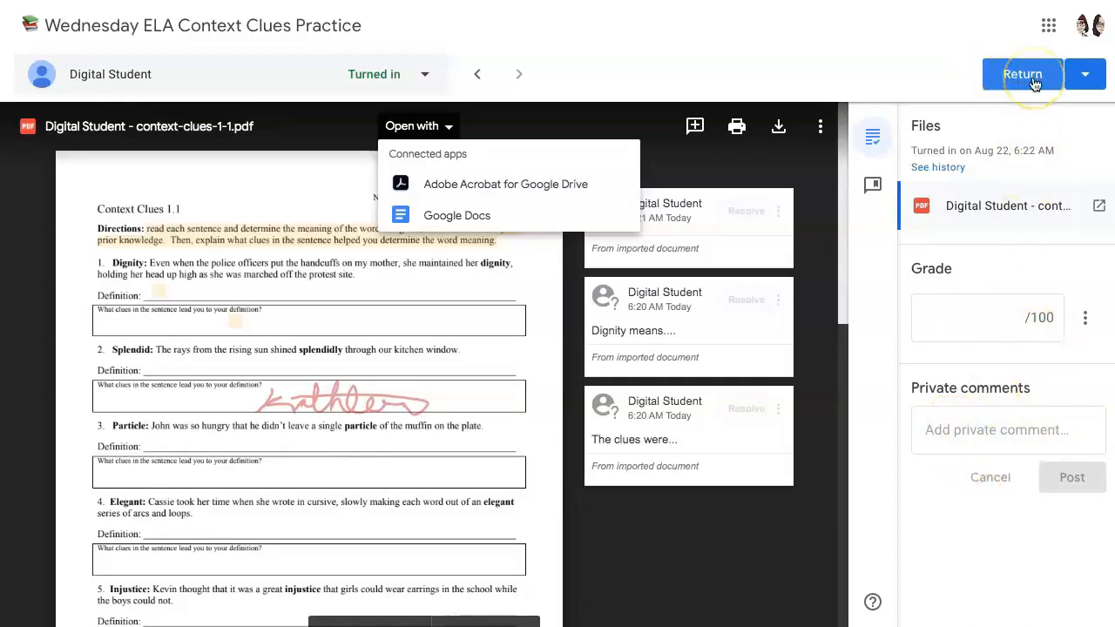
- Reply "Good response!" to the student's "Dignity means...." comment
click(652, 351)
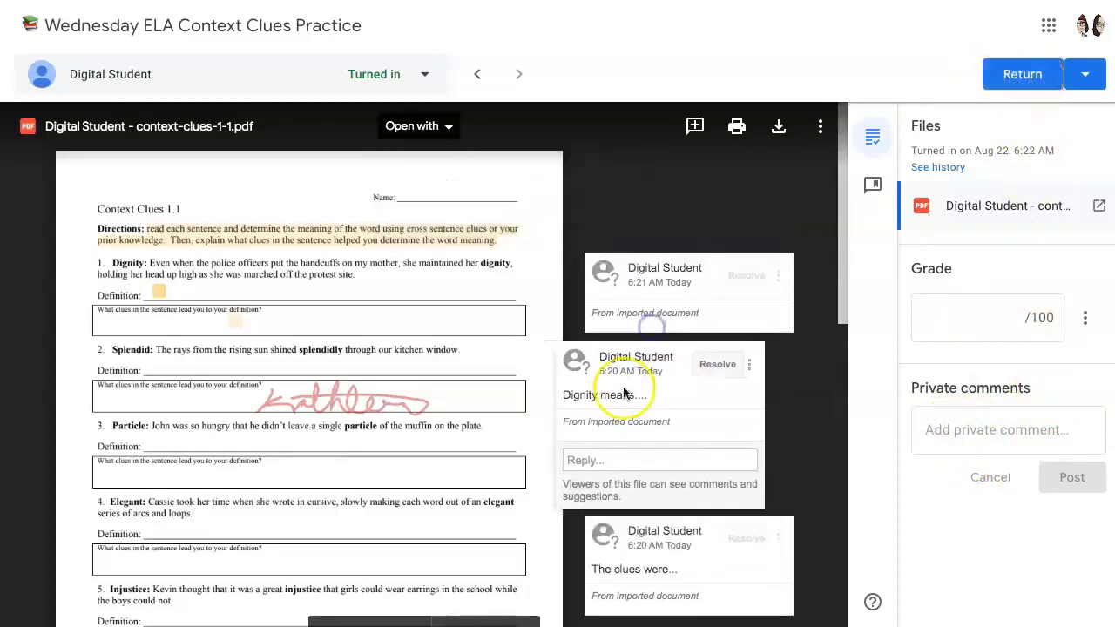
click(596, 463)
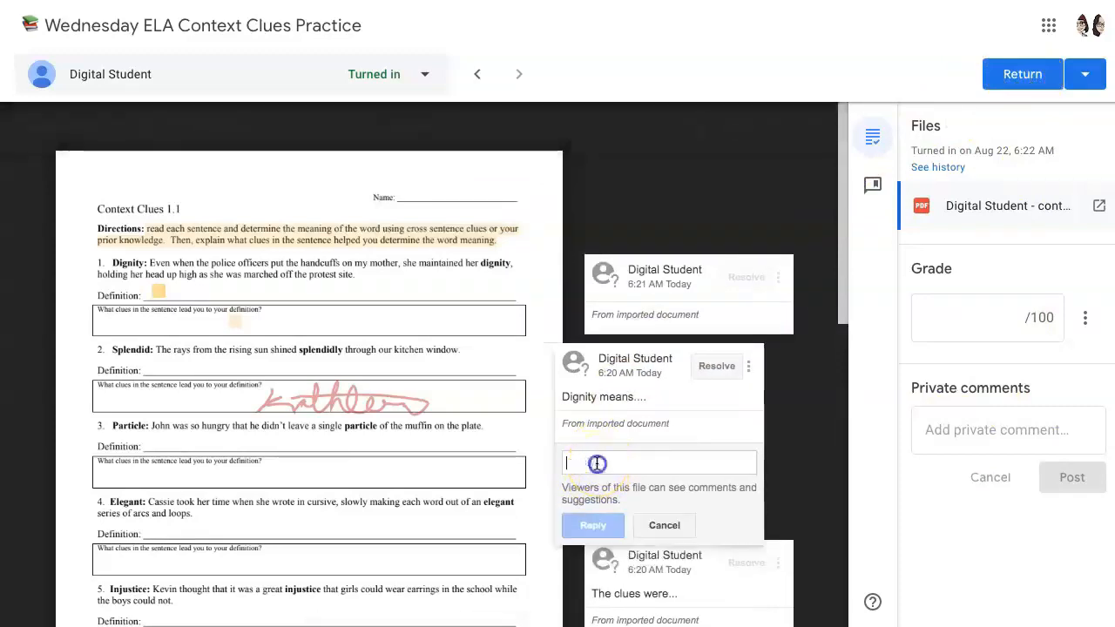
text(Good response!)
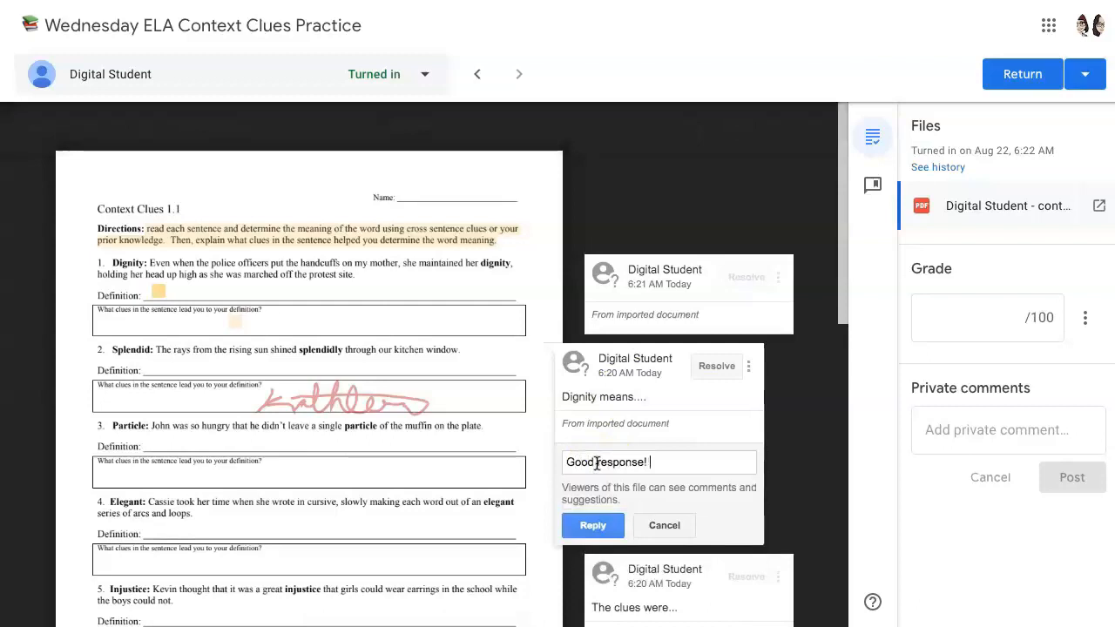
click(594, 526)
- Reply to the student's "The clues were..." comment with the comment bank entry "This is incorrect; please revise."
scroll(643, 331, down, 4)
click(644, 331)
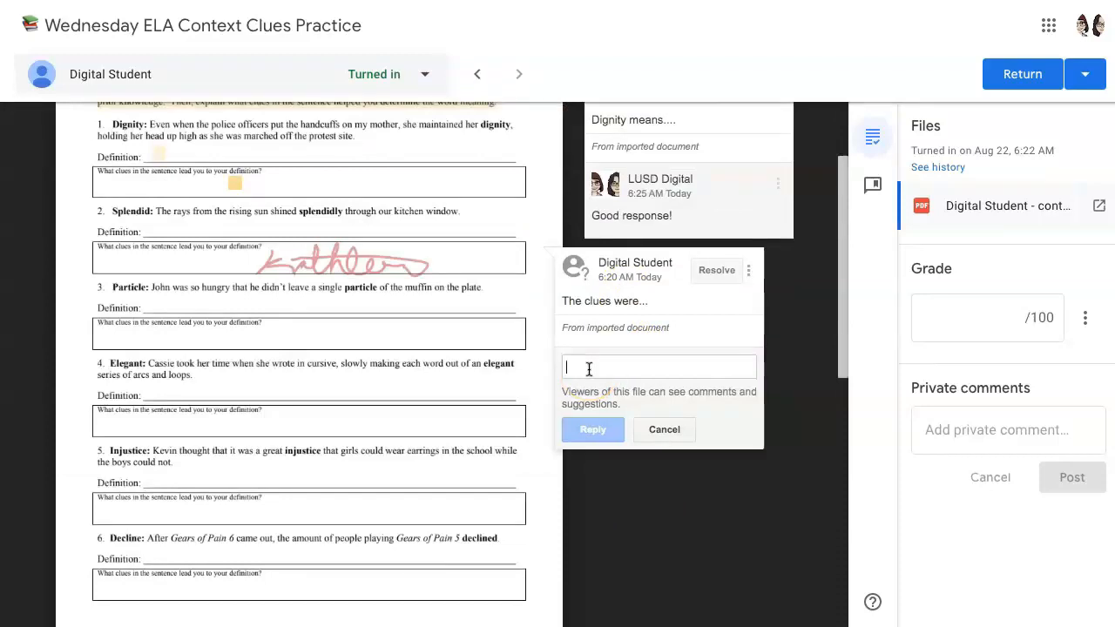
click(589, 369)
text(#)
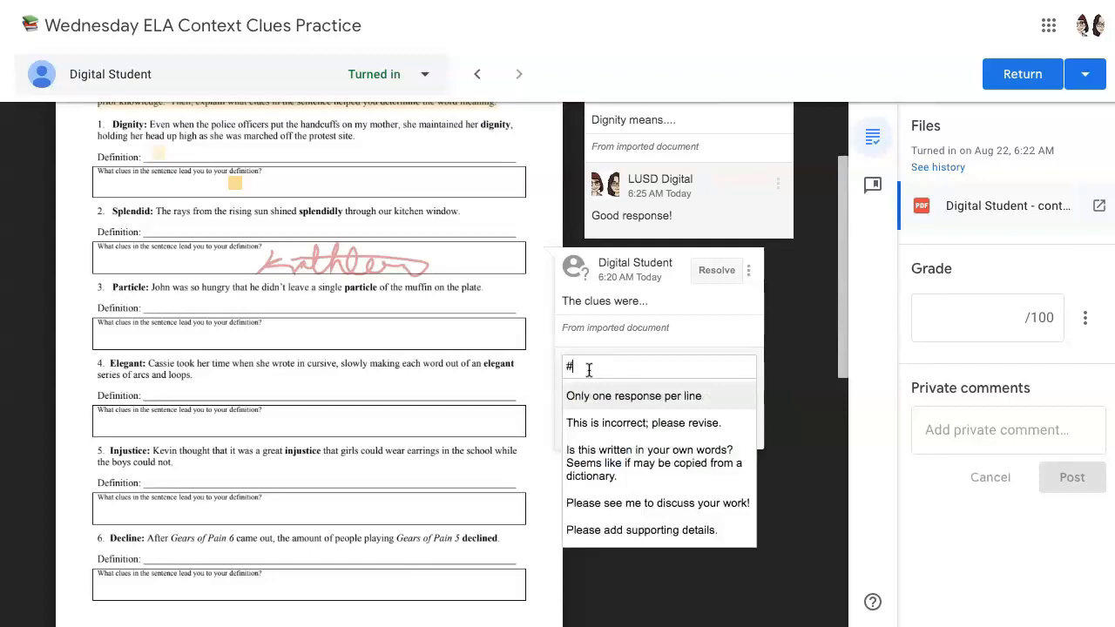
scroll(589, 370, down, 1)
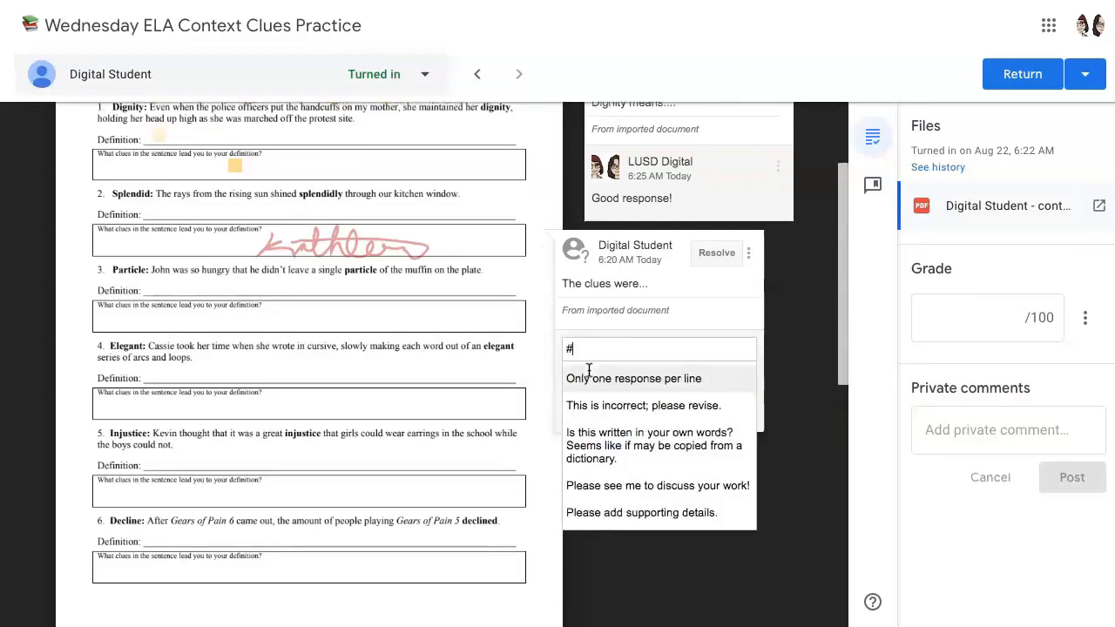
click(612, 408)
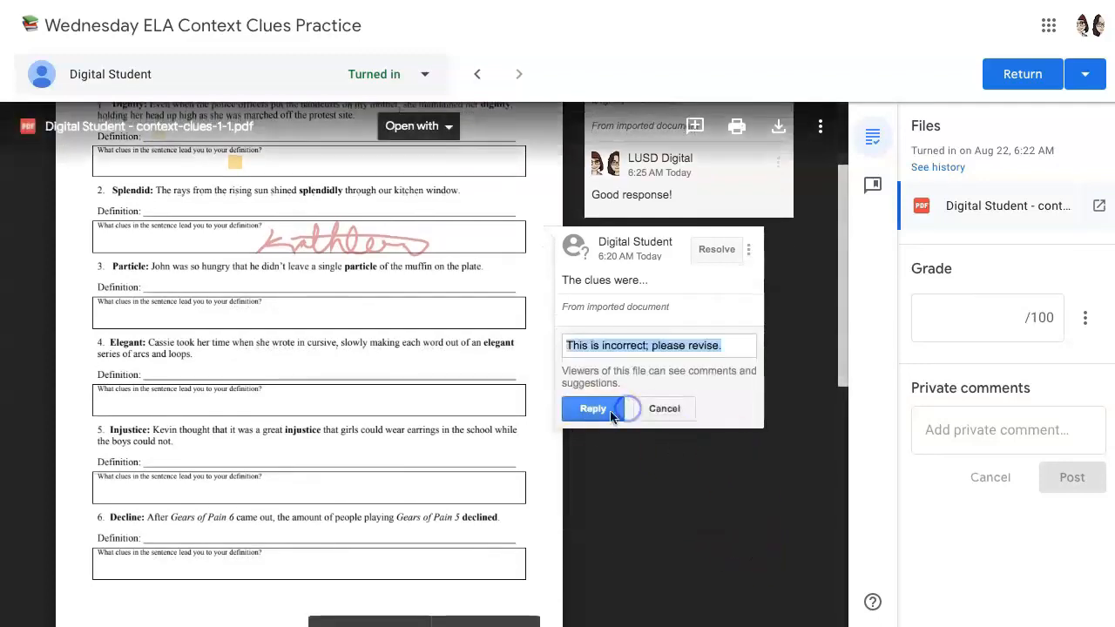
click(596, 413)
- Look over the list of students and their statuses, and return only this submission to the student
scroll(686, 454, up, 3)
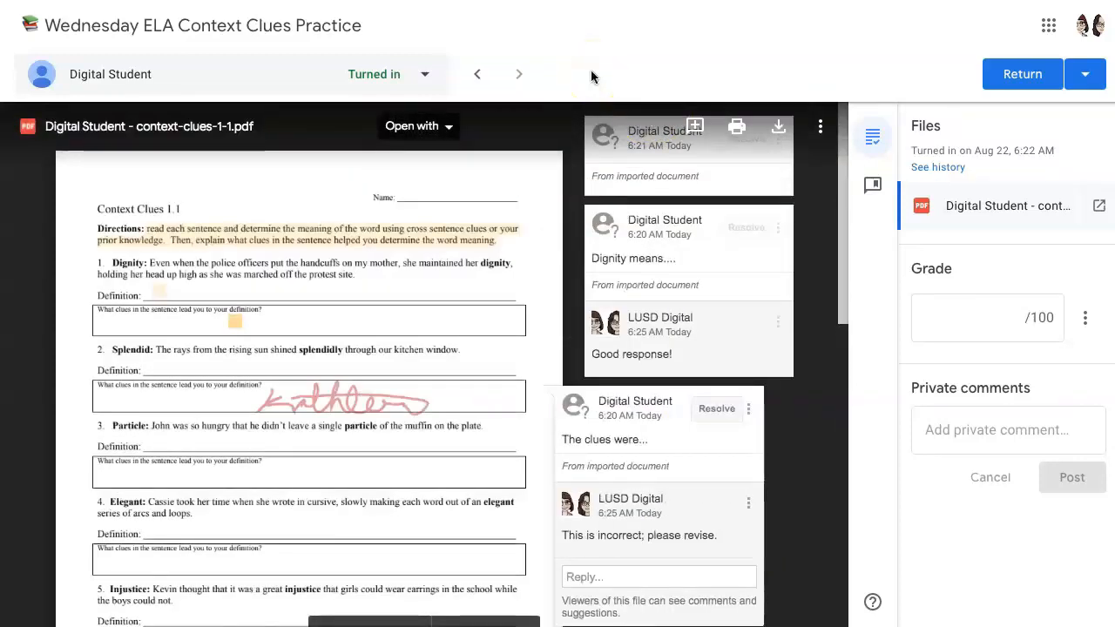
click(425, 74)
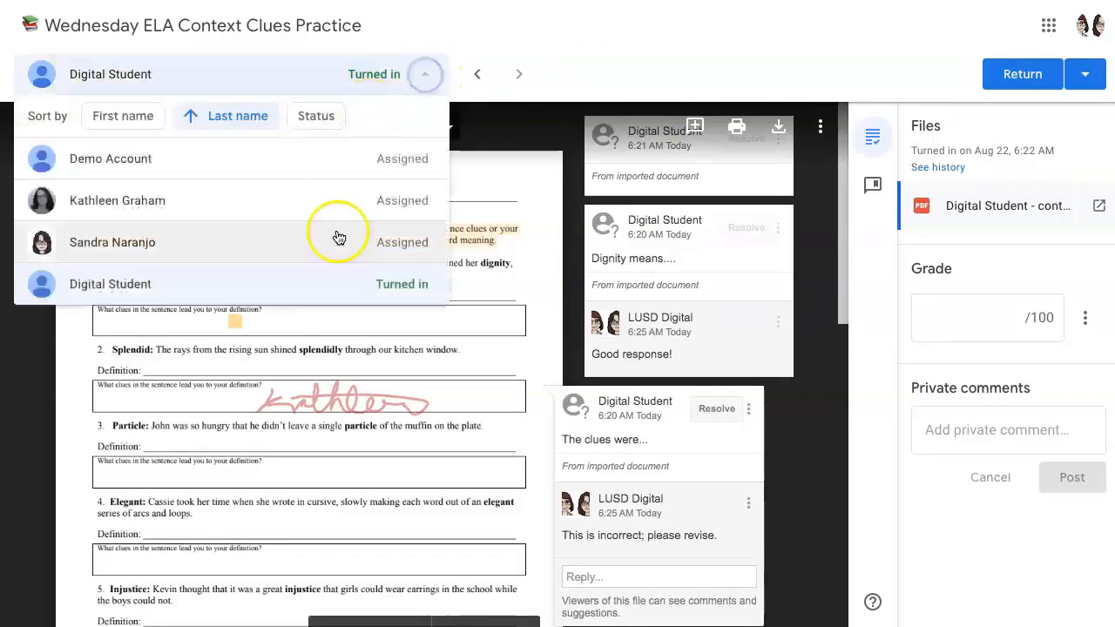
click(559, 59)
click(1089, 76)
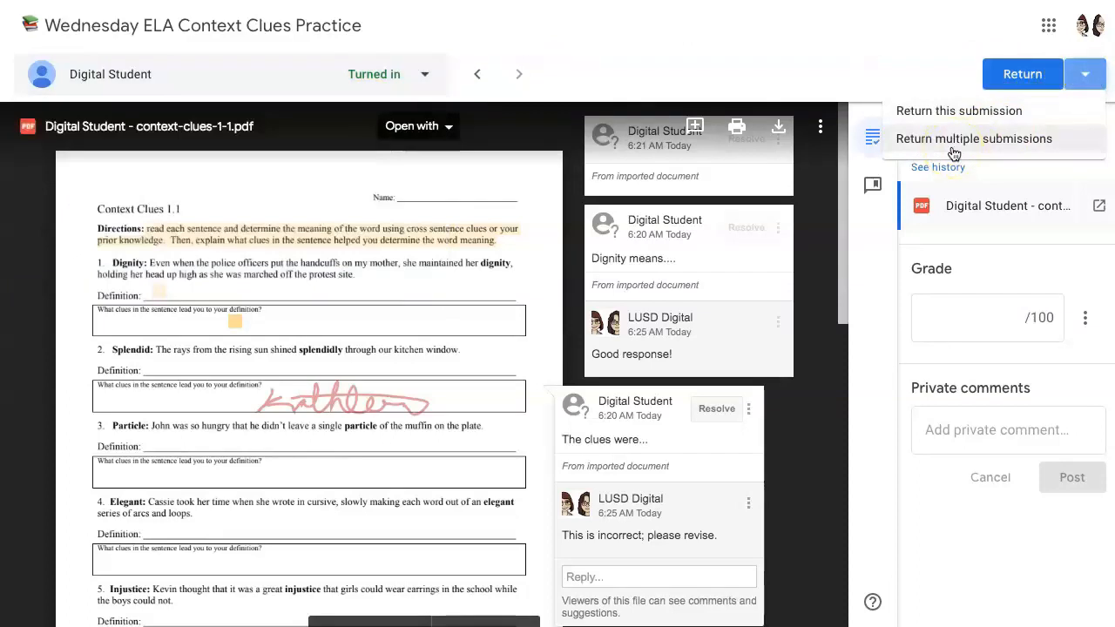
click(914, 115)
click(711, 399)
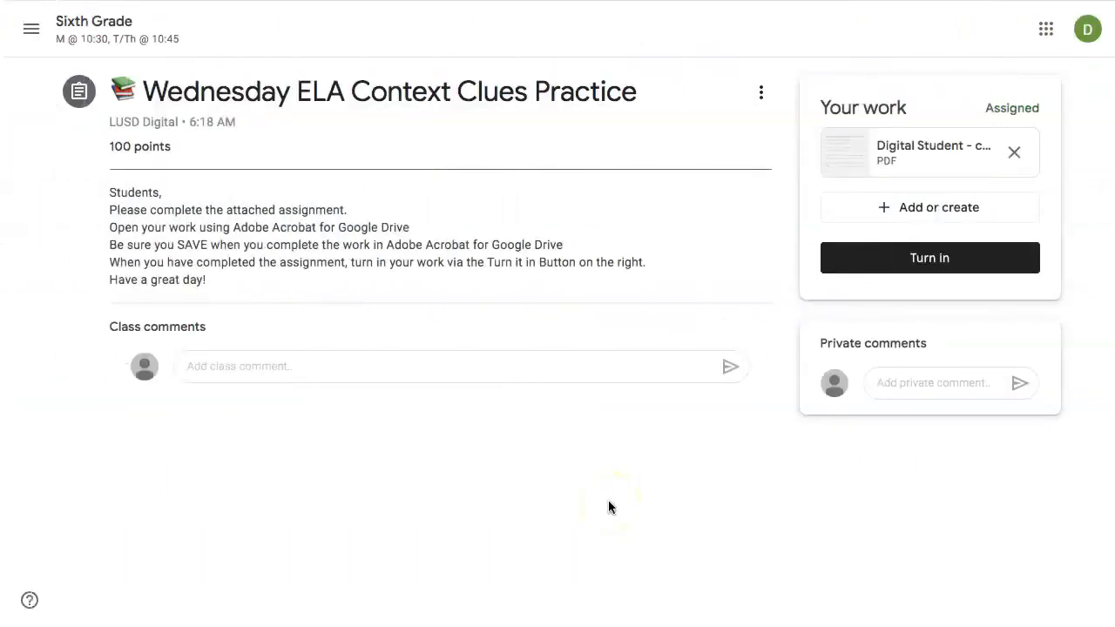
- In the student's view of the assignment, open the returned PDF with Adobe Acrobat for Google Drive
click(901, 148)
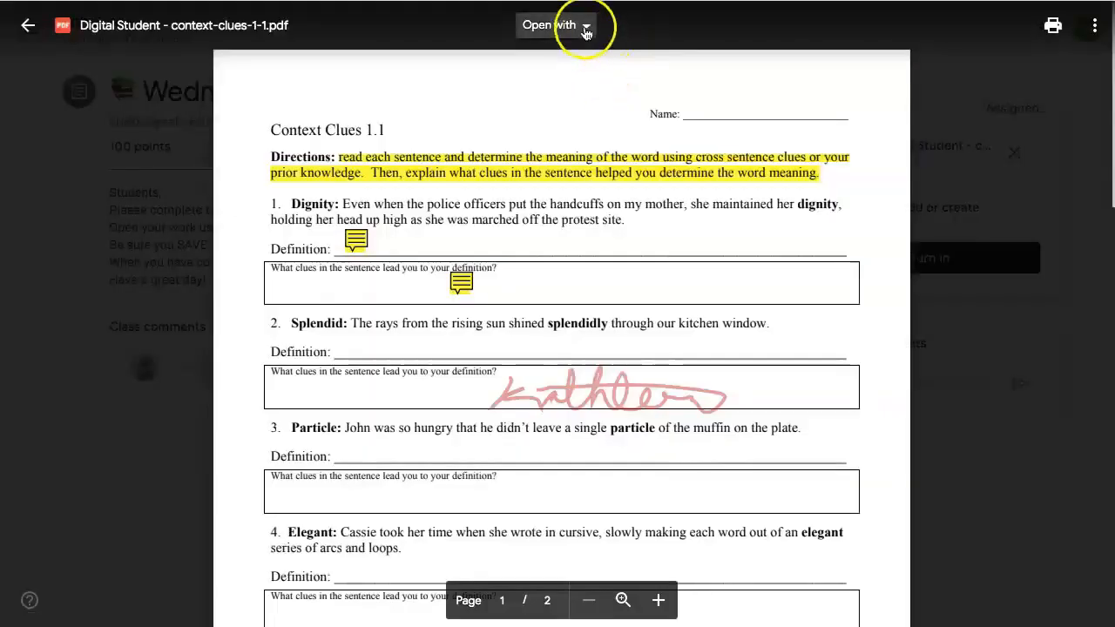
click(585, 28)
click(581, 87)
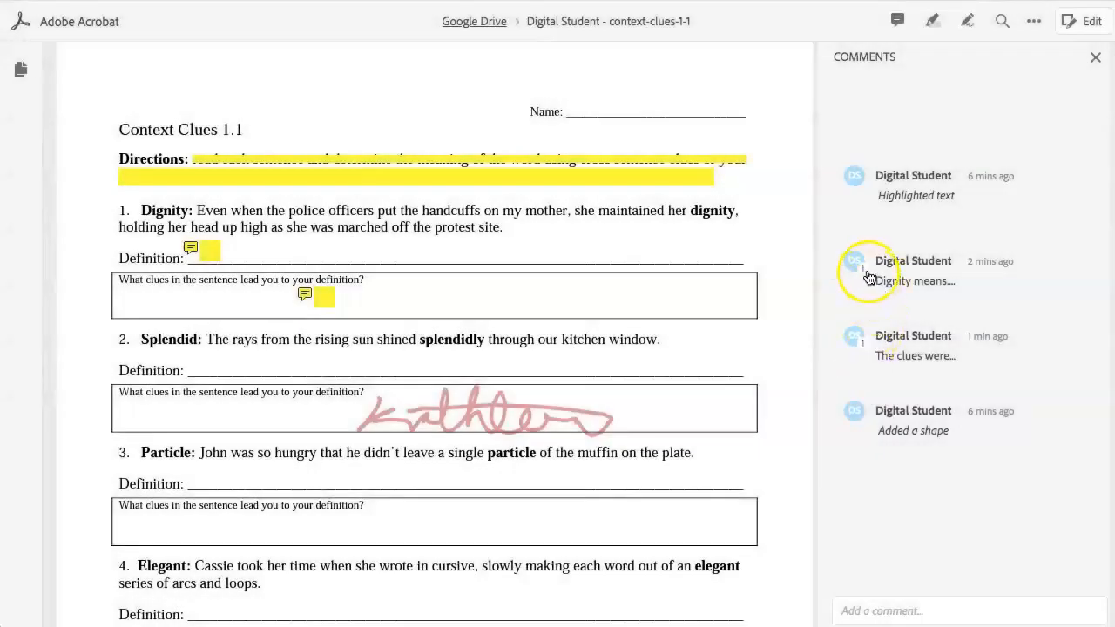
- Read the teacher's replies under the "Dignity means...." and "The clues were..." comments
scroll(896, 257, down, 1)
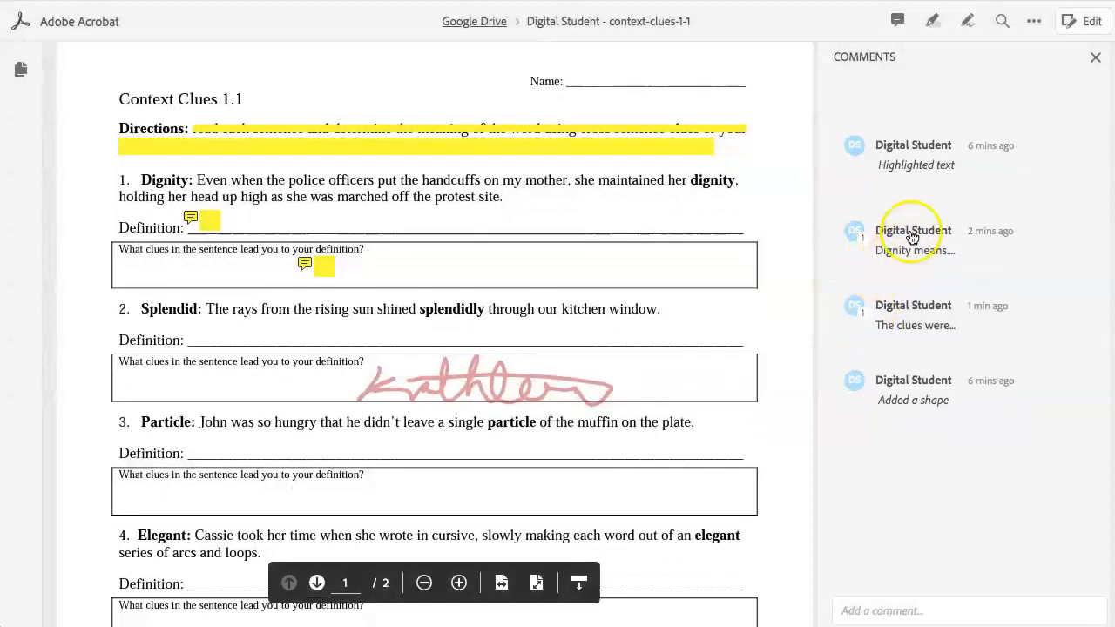
click(913, 238)
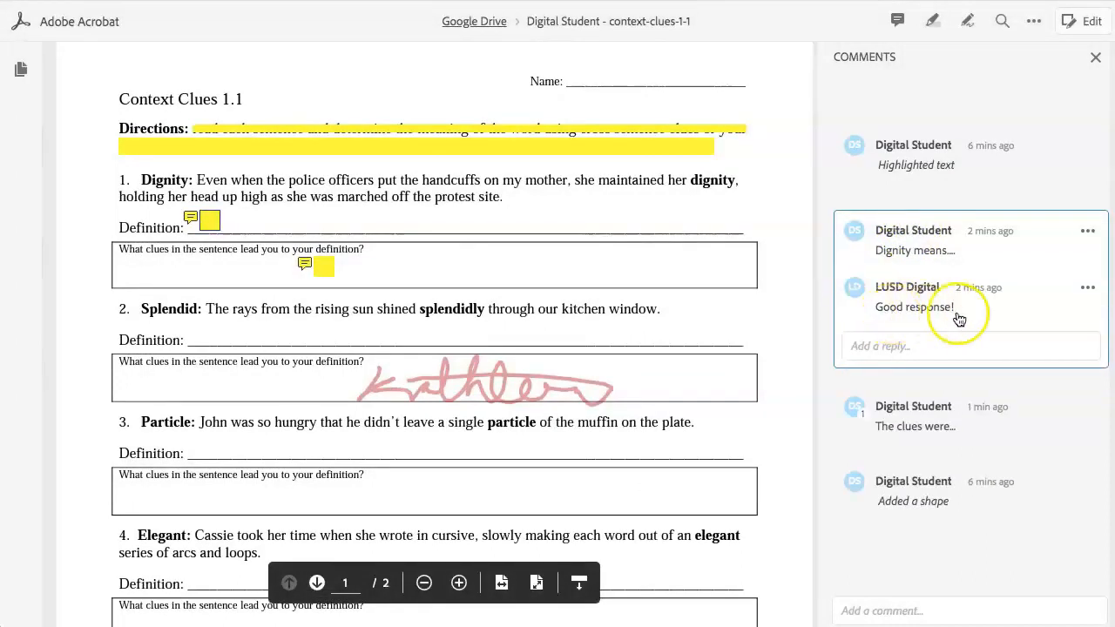
click(925, 408)
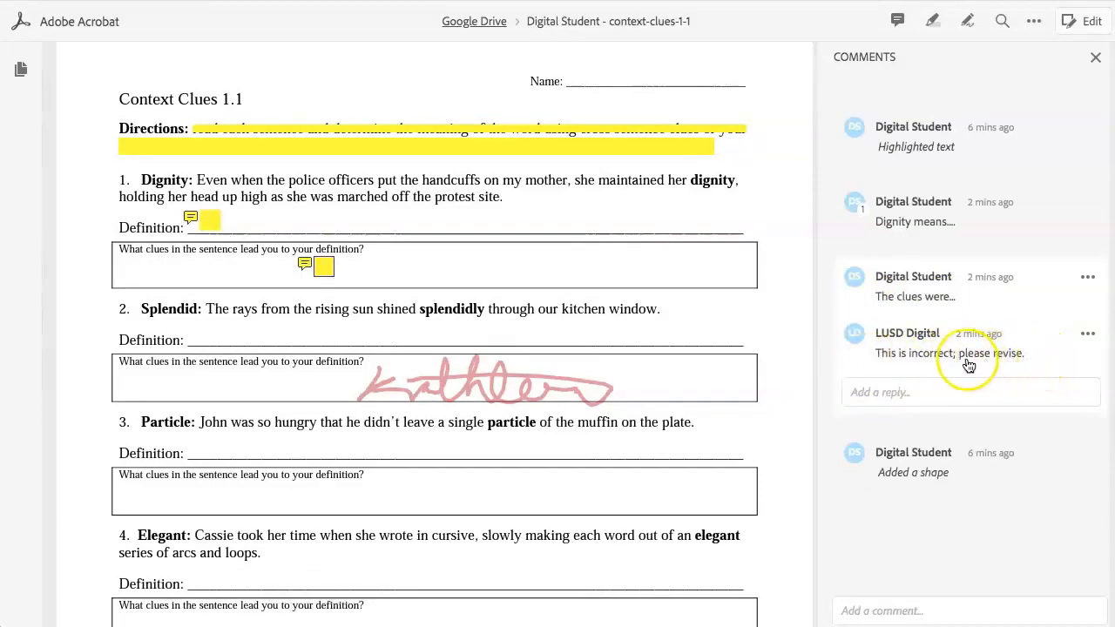
- Open the student's "The clues were..." comment for editing, post it again, and go to the reply field below it
click(912, 296)
click(1088, 277)
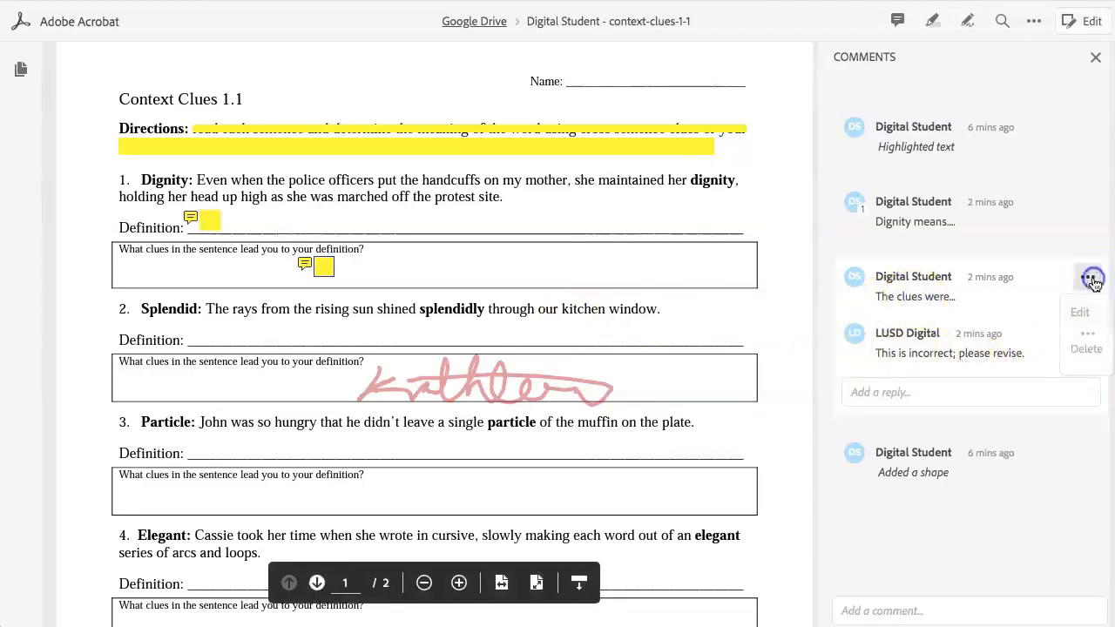
click(1081, 317)
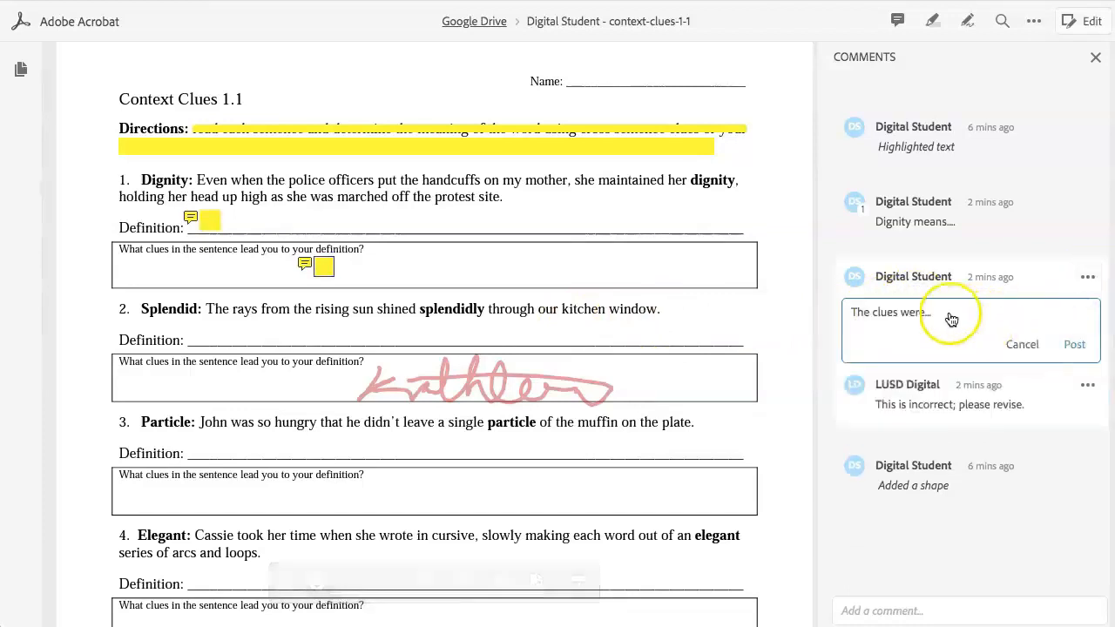
click(1075, 344)
click(875, 393)
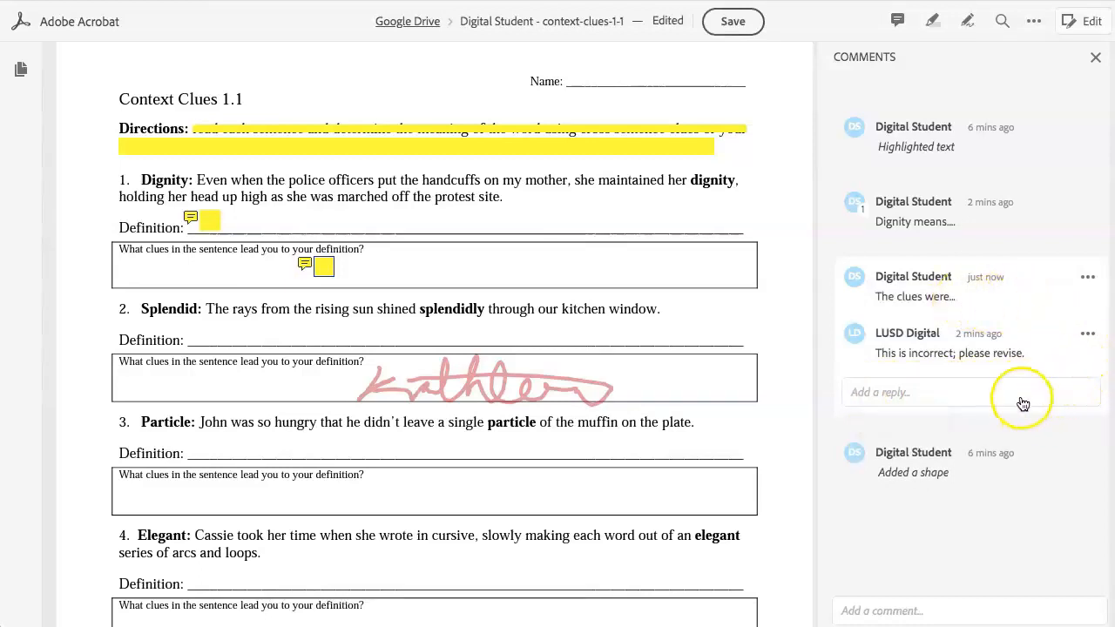
- Save the edited worksheet, return to the Classroom assignment, and turn the work in again with confirmation
click(730, 23)
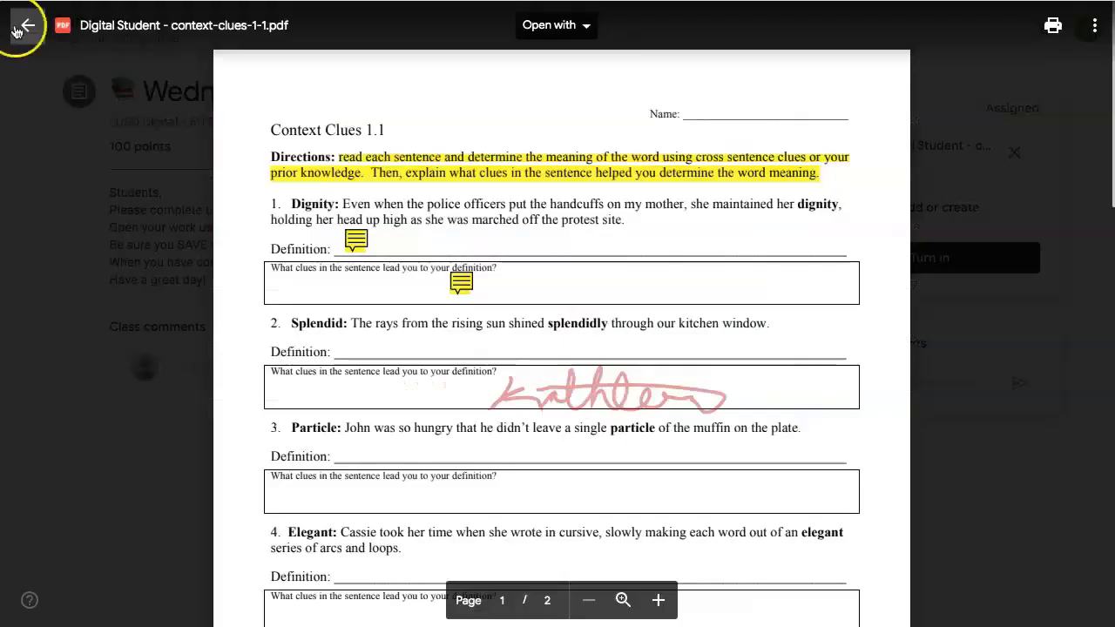
click(28, 23)
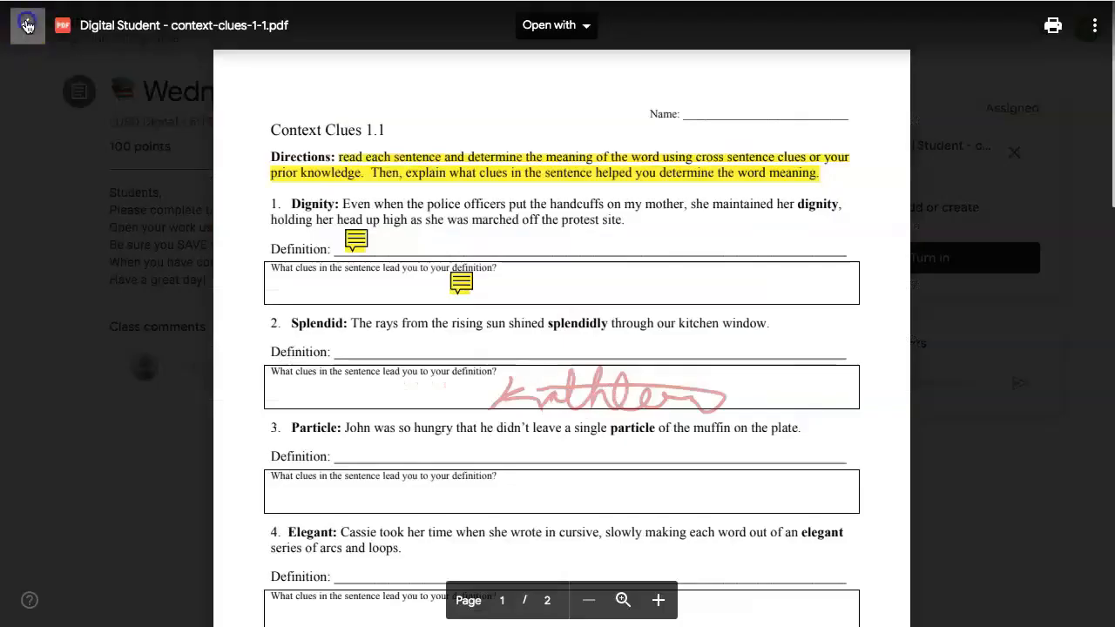
click(941, 258)
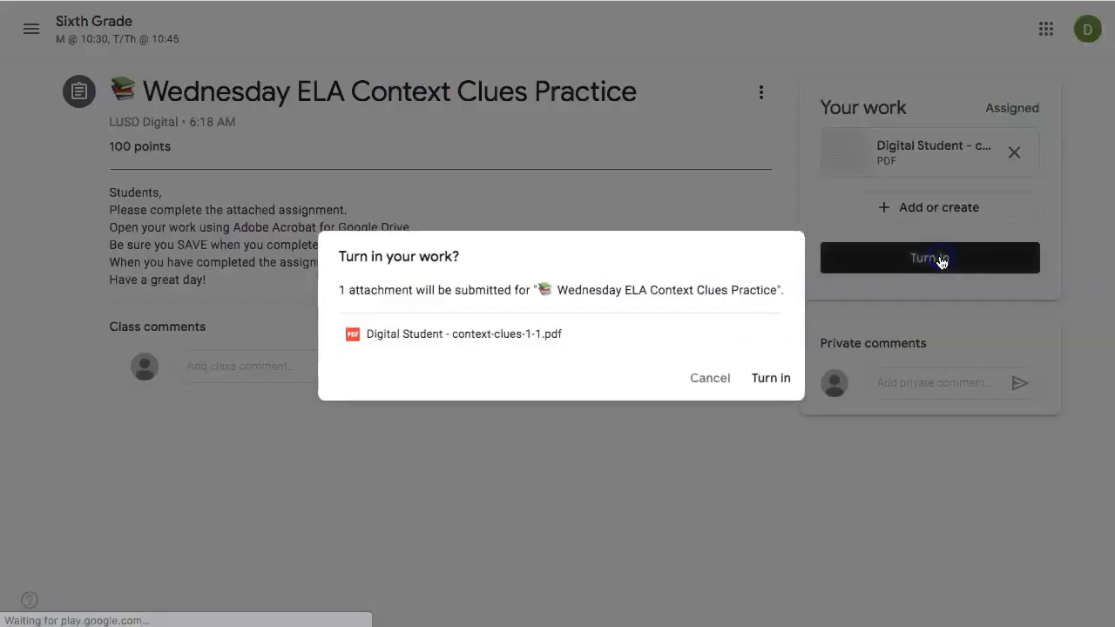
click(770, 378)
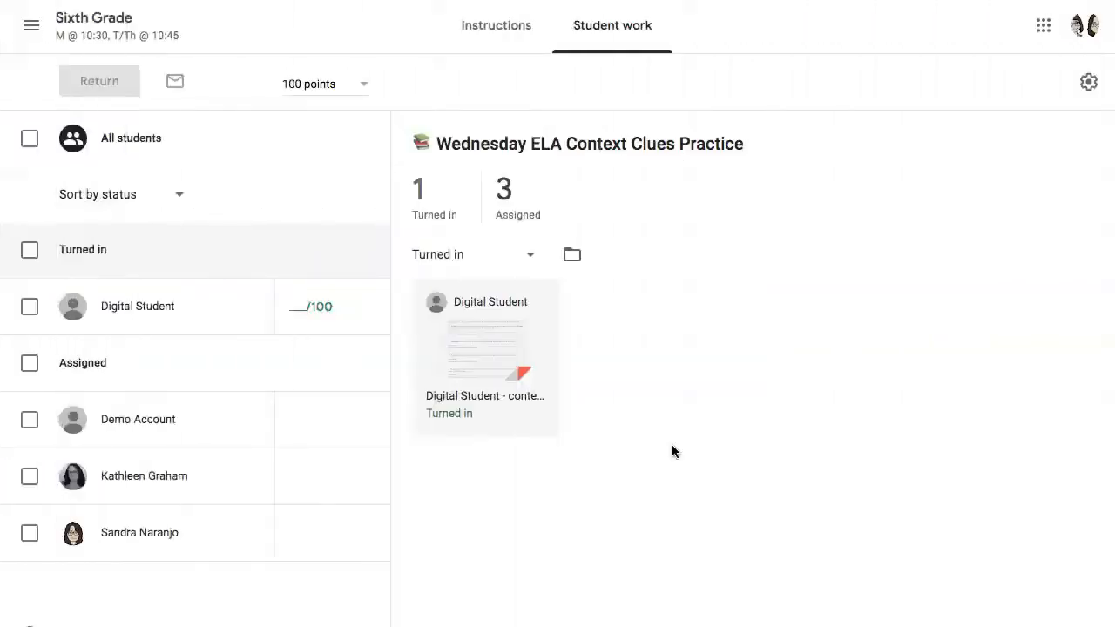